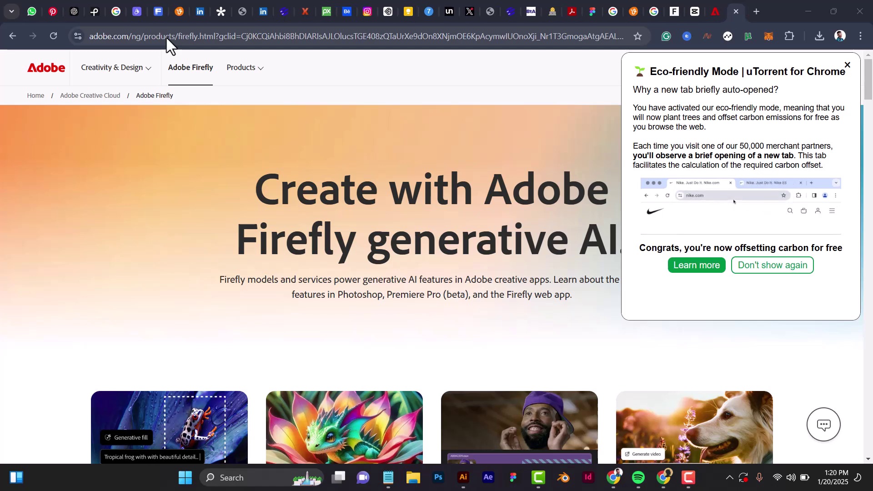
Dismiss the Eco-friendly Mode pop-up and close the open Firefly product page.
click(847, 65)
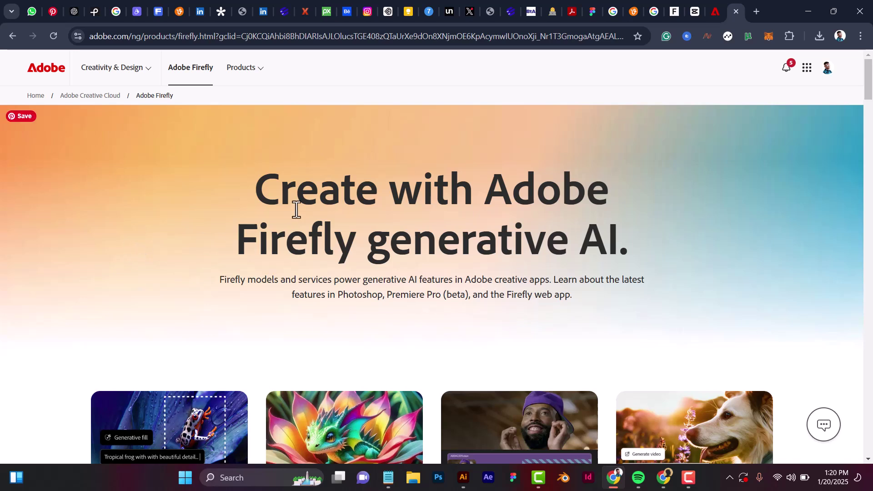
click(112, 36)
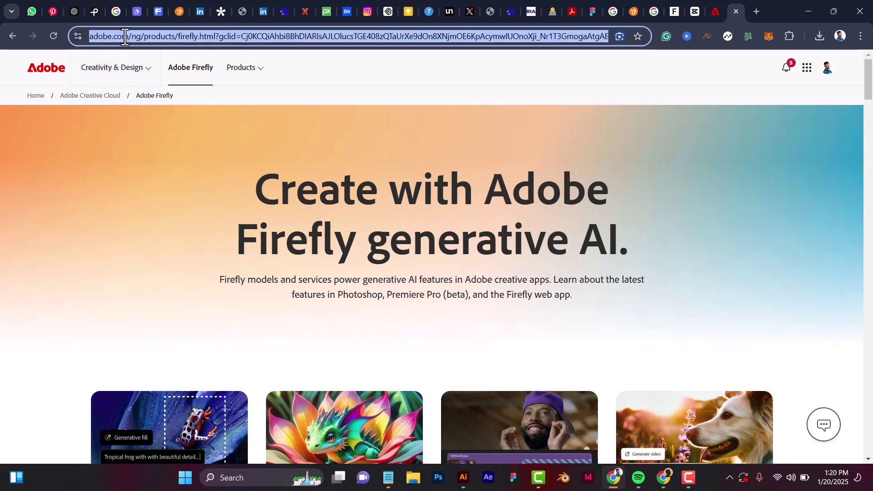
click(735, 11)
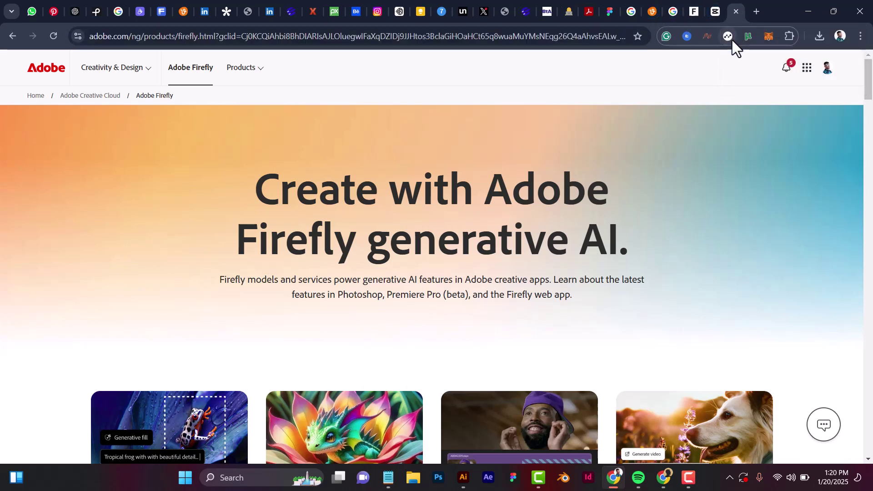
click(735, 12)
Open adobe.com in a new browser tab.
click(748, 10)
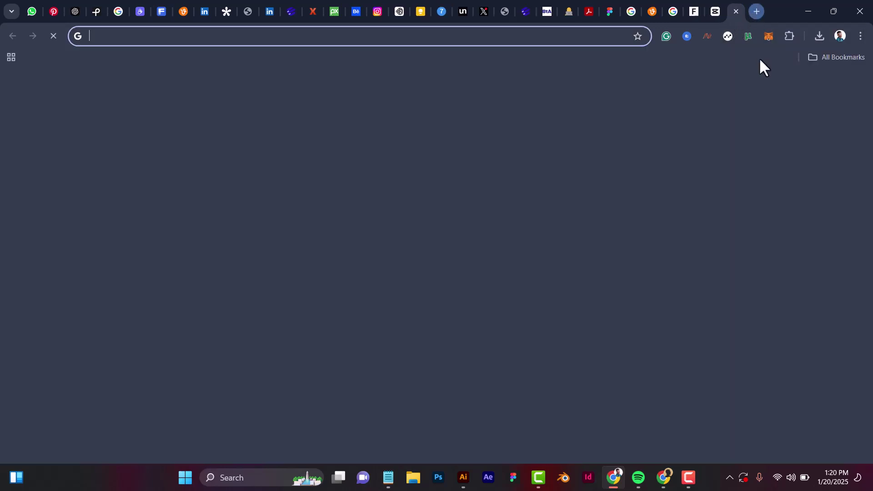
click(323, 40)
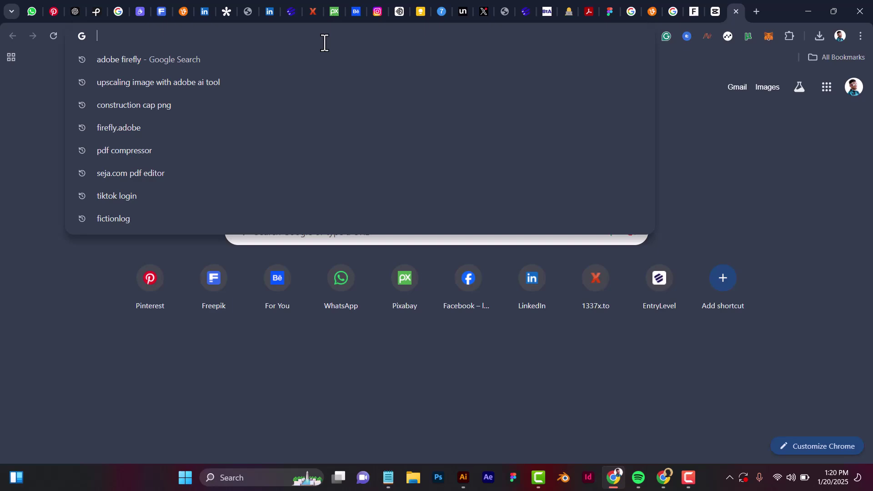
text(adobe)
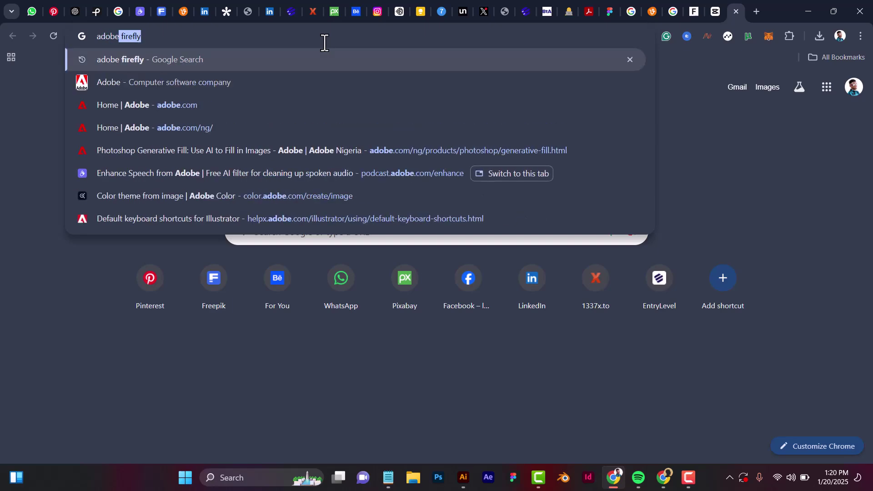
text(.com)
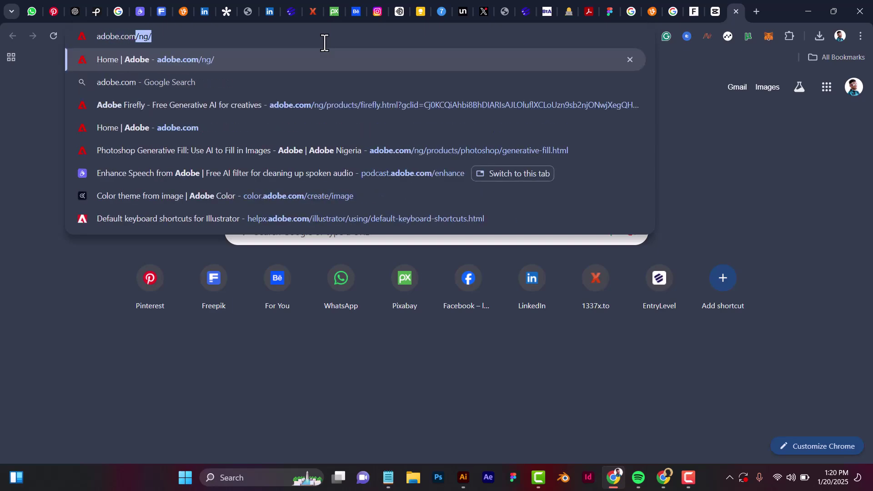
key(Delete)
key(Return)
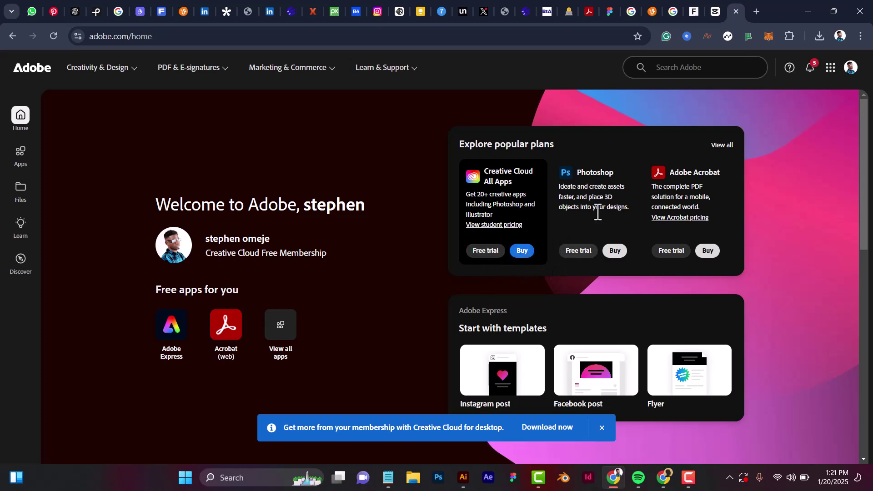
Look over the Adobe home page and open the full Apps catalogue.
scroll(868, 202, down, 1)
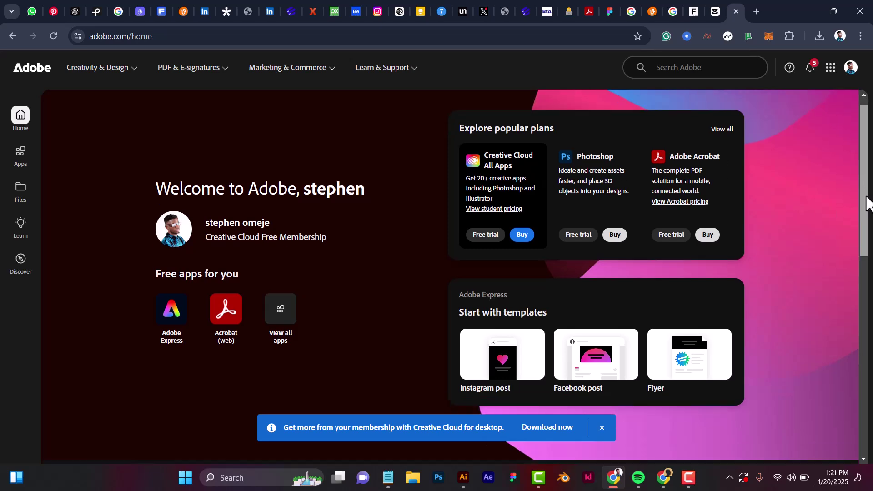
scroll(868, 204, down, 2)
drag(870, 200, 870, 157)
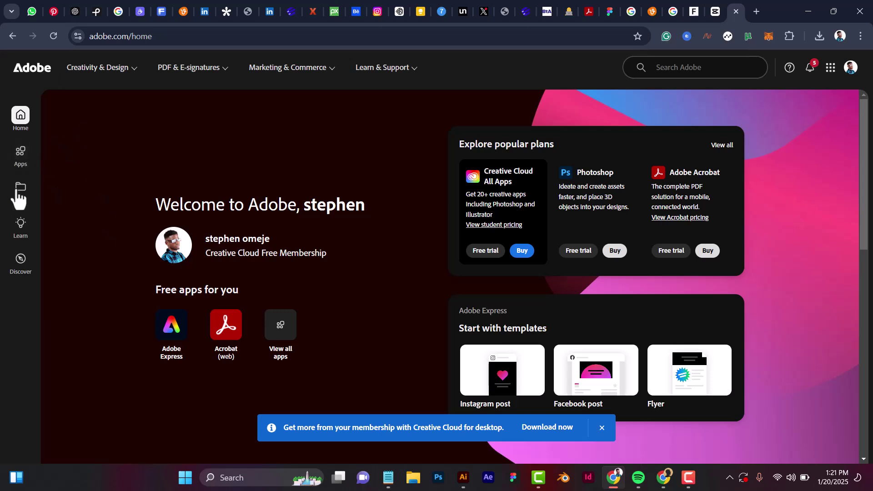
click(21, 159)
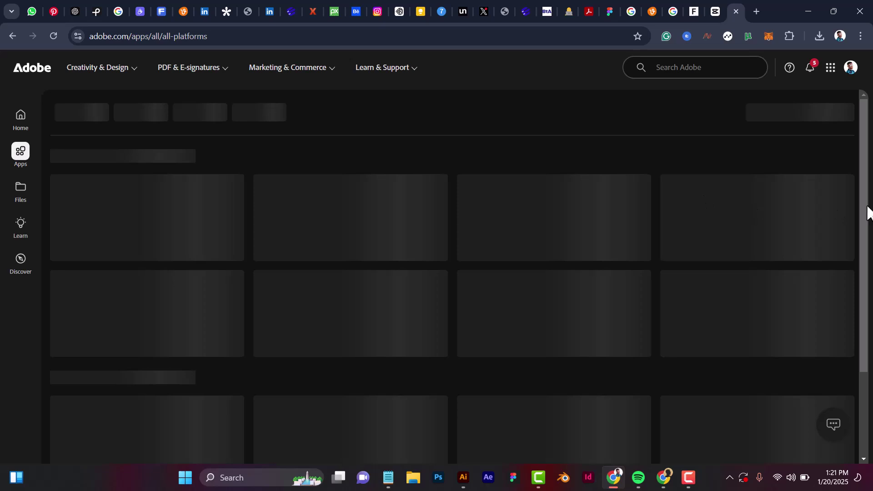
Look through the All apps catalogue for the Firefly app.
mouse_move(870, 212)
mouse_down()
mouse_move(864, 203)
mouse_move(863, 268)
mouse_move(865, 211)
mouse_up()
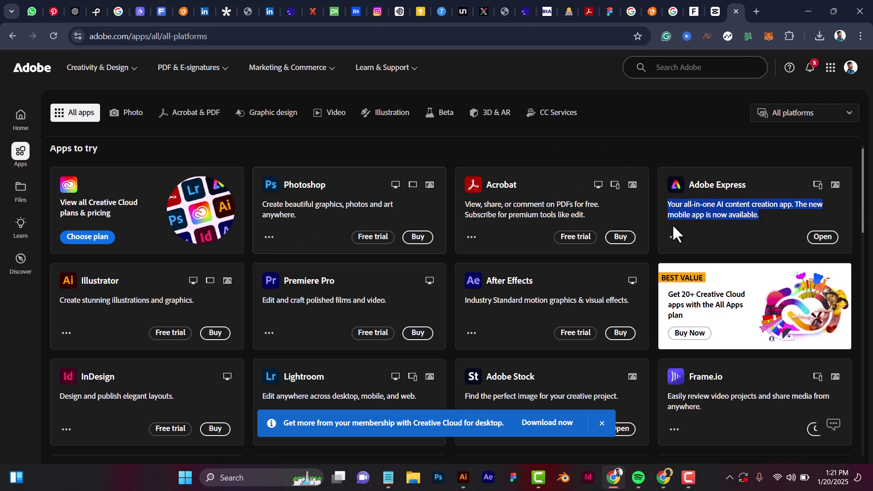
key(shift+Home)
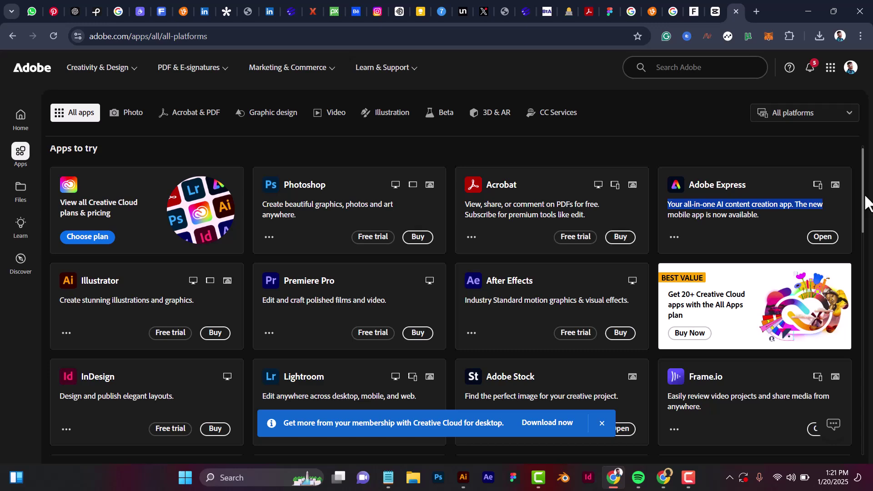
click(864, 227)
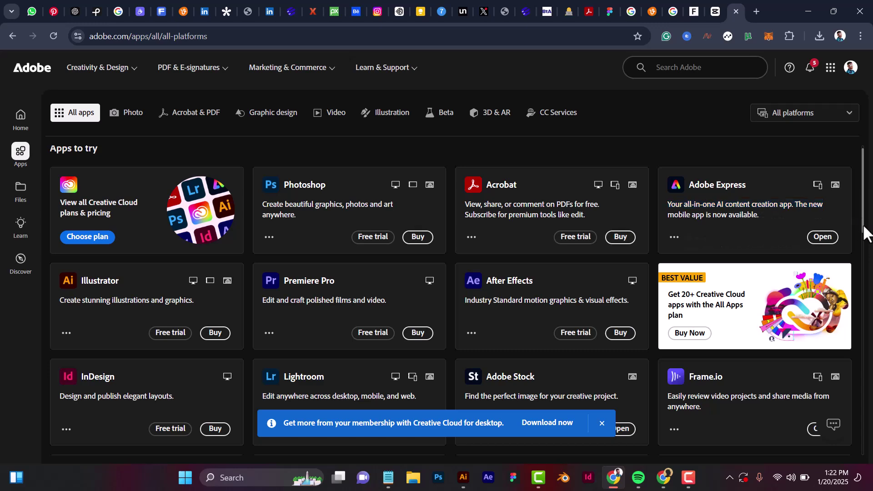
drag(864, 234, 849, 355)
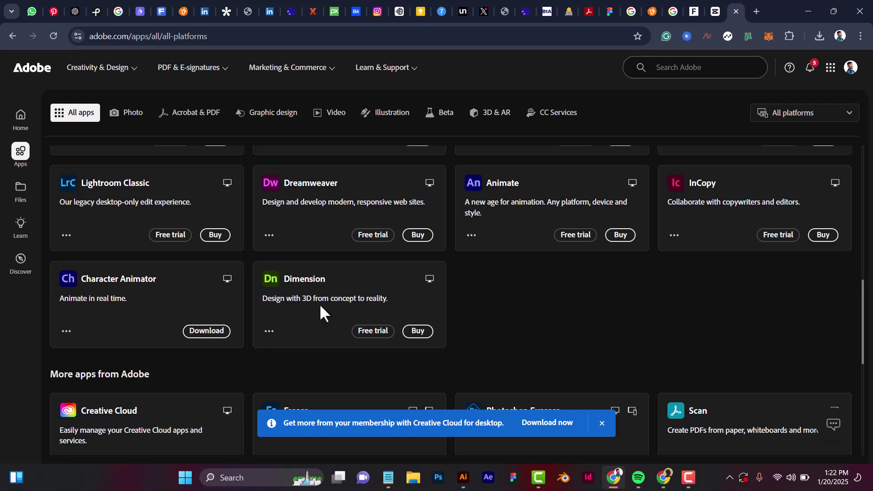
scroll(764, 201, up, 6)
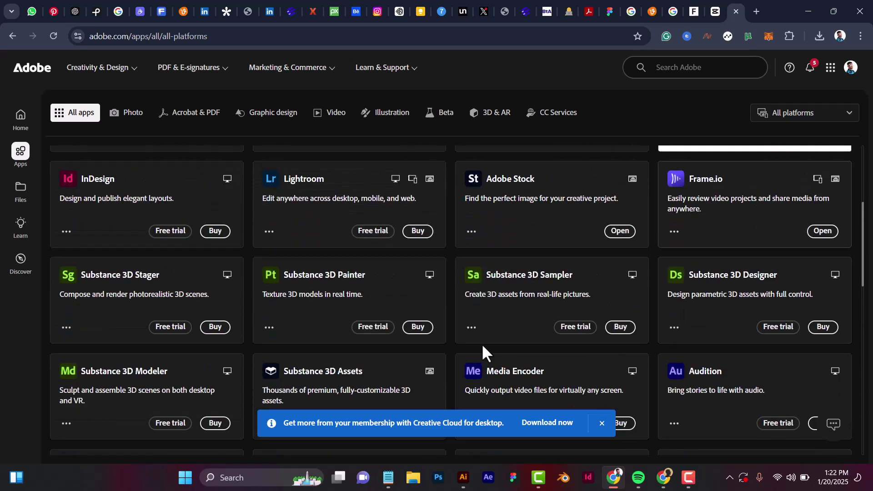
scroll(728, 273, up, 2)
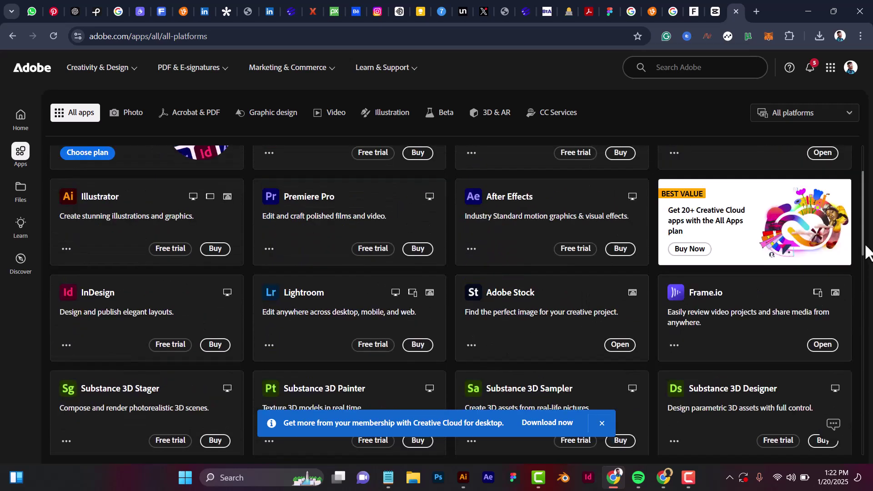
drag(864, 249, 863, 218)
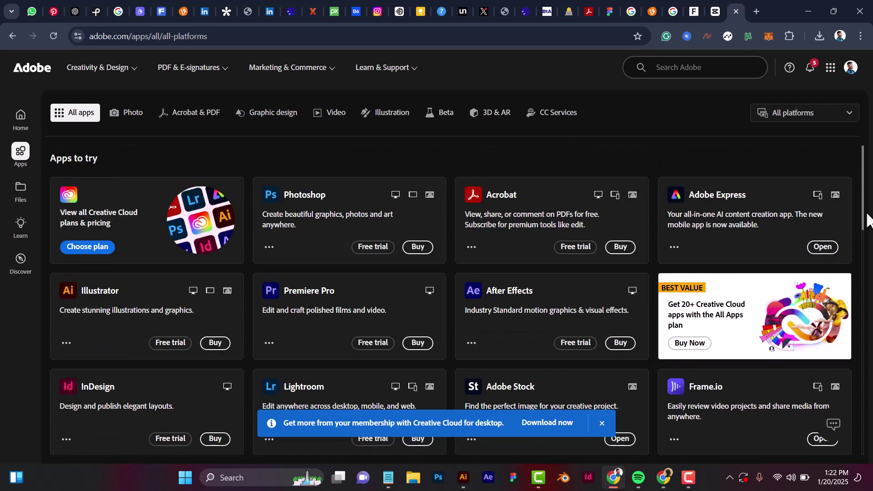
Search the Adobe site for "fire" and open the suggested Adobe Firefly app.
click(97, 71)
click(669, 68)
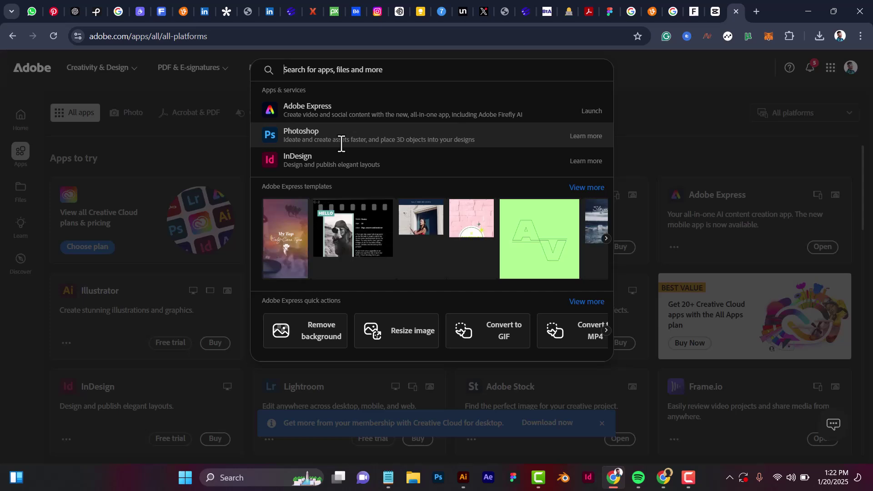
text(firfly)
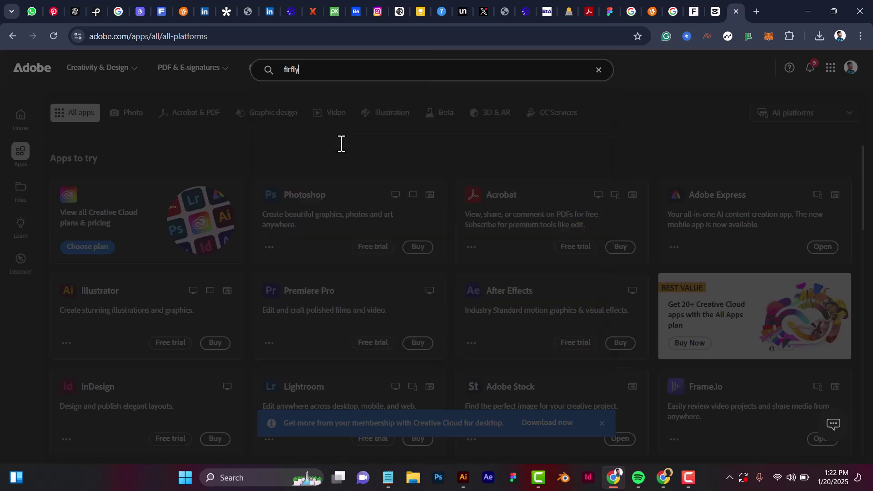
key(BackSpace)
key(BackSpace)
key(BackSpace)
key(BackSpace)
text(re)
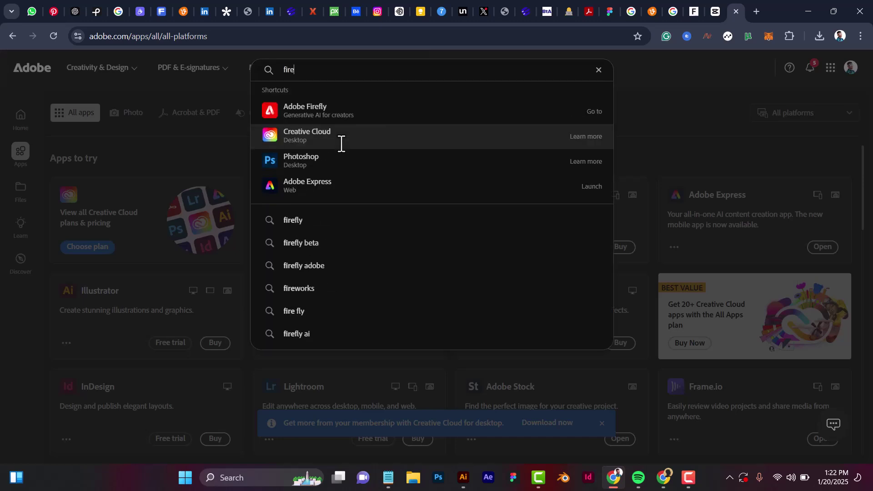
click(310, 111)
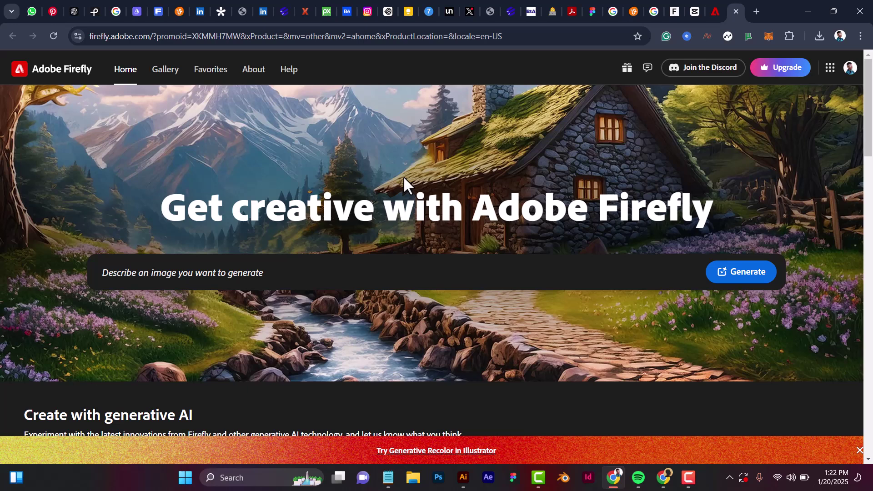
text(Beautifu)
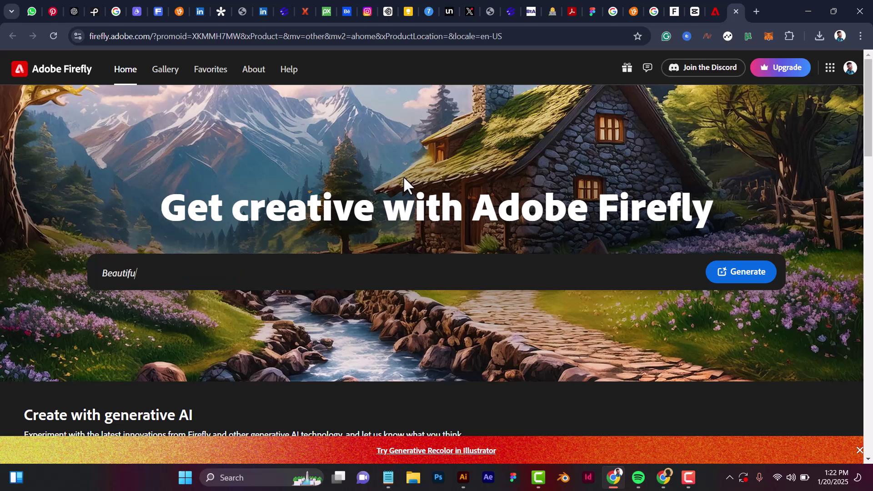
text(l cozy fantasy stone cottage in)
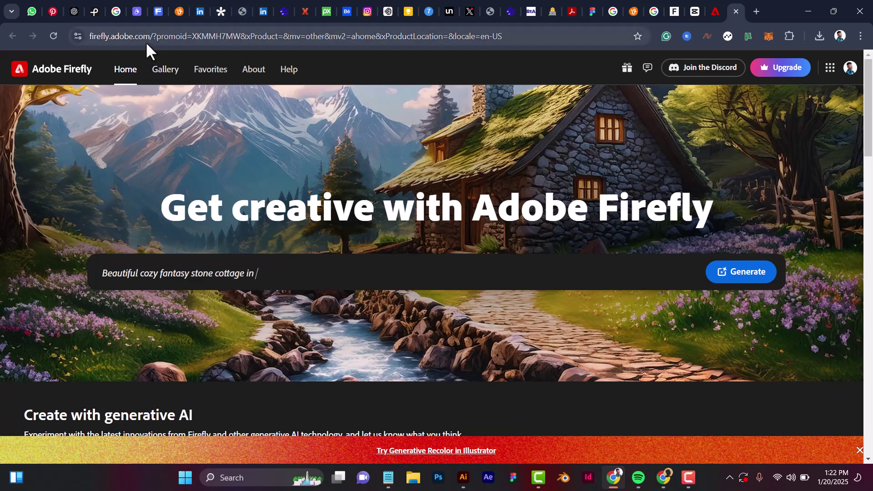
click(146, 39)
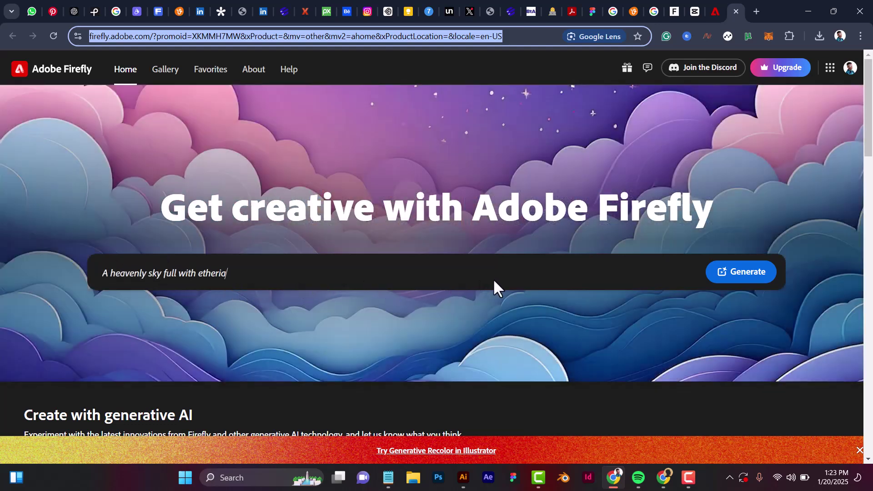
text(clouds with sparkles. Cle)
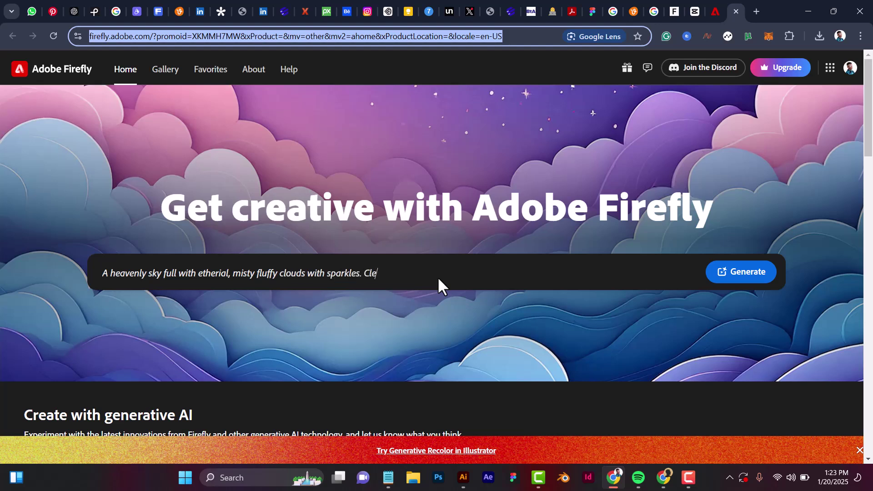
text(ar, bright blues, purples, pinks.)
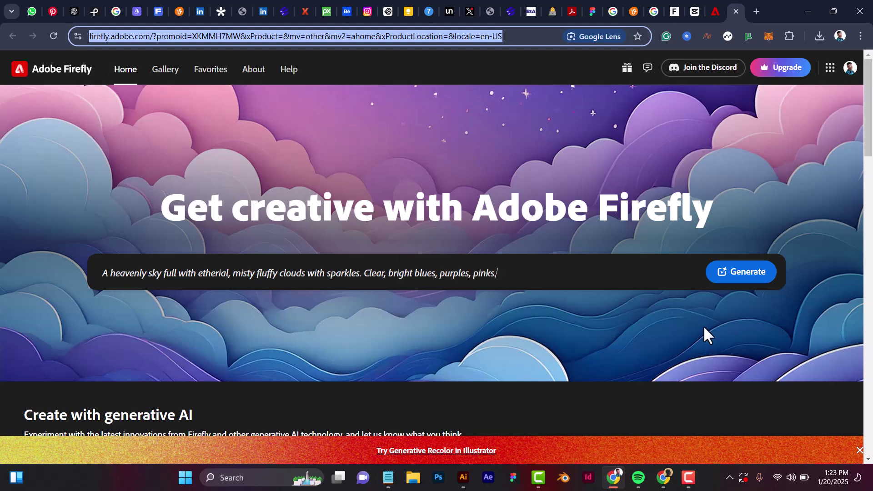
key(BackSpace)
key(BackSpace)
key(BackSpace)
key(BackSpace)
key(BackSpace)
key(BackSpace)
key(BackSpace)
key(BackSpace)
key(BackSpace)
key(BackSpace)
key(BackSpace)
key(BackSpace)
key(BackSpace)
key(BackSpace)
key(BackSpace)
key(BackSpace)
key(BackSpace)
key(BackSpace)
key(BackSpace)
key(BackSpace)
key(BackSpace)
key(BackSpace)
key(BackSpace)
key(BackSpace)
key(BackSpace)
key(BackSpace)
key(BackSpace)
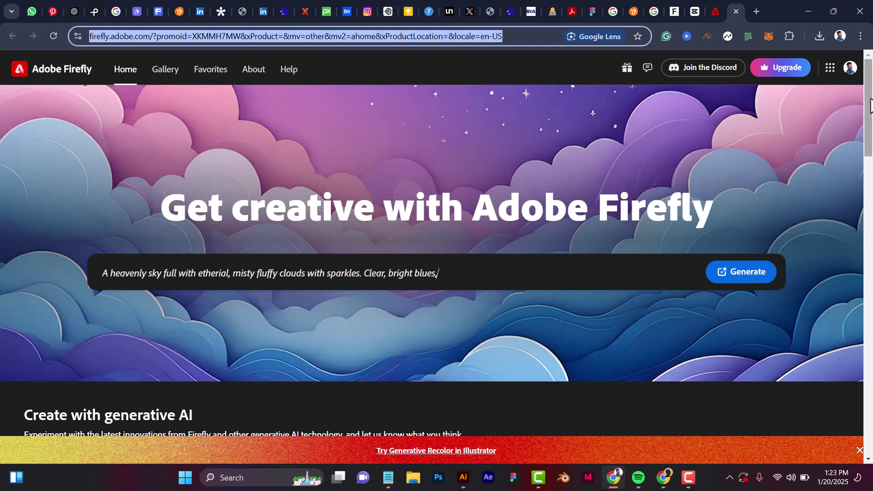
Examine the generative AI tools offered on the Firefly home page, such as Text to image and Generative fill.
mouse_move(870, 100)
mouse_down()
mouse_move(871, 233)
mouse_move(870, 193)
mouse_up()
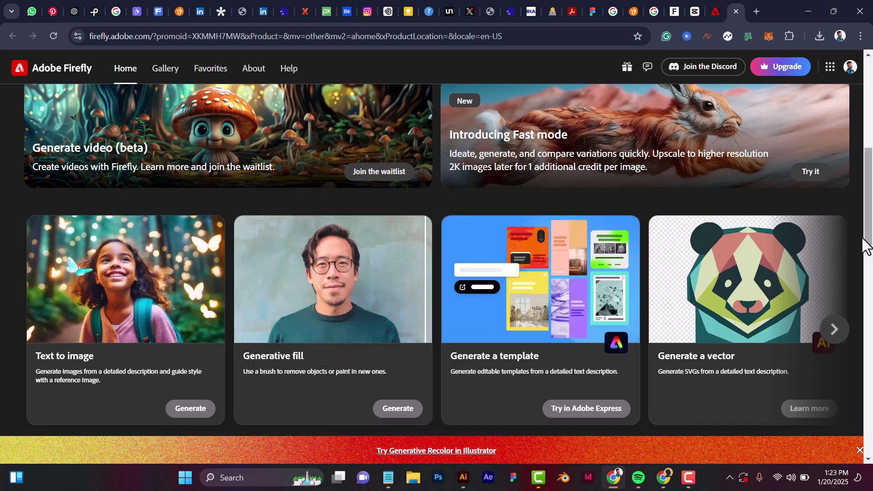
drag(869, 215, 715, 260)
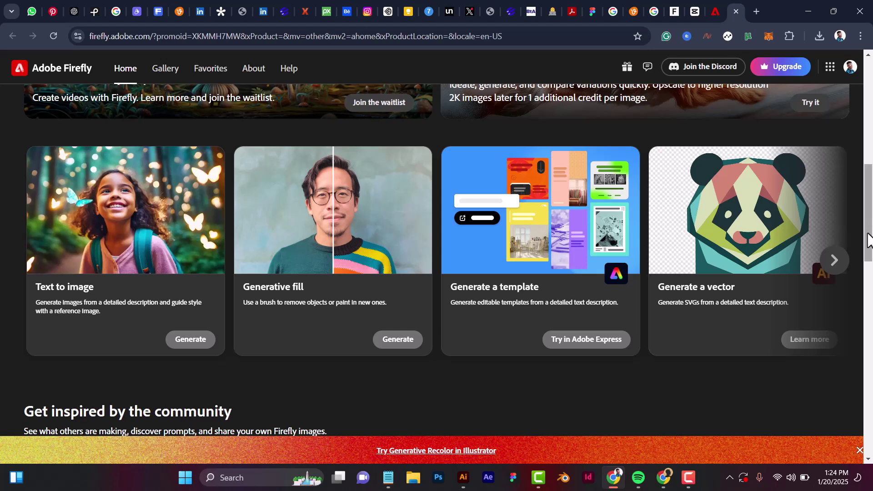
drag(869, 226, 871, 94)
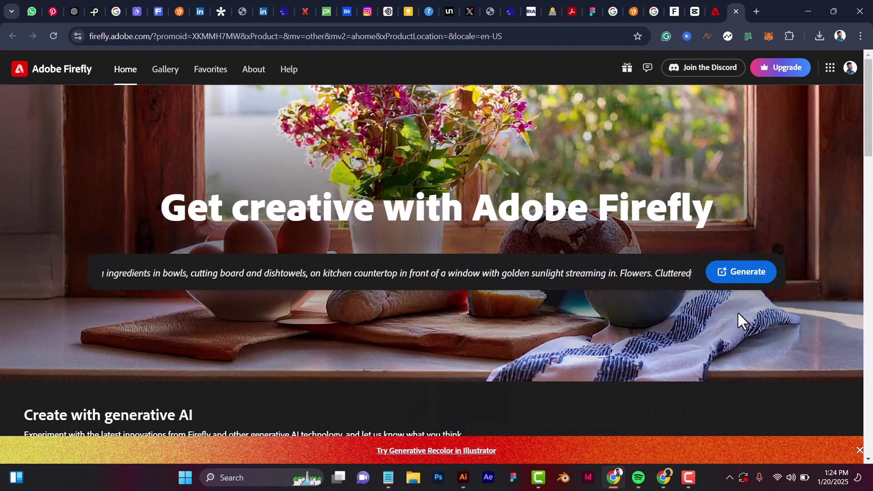
Generate images on the Firefly home page from the prompt "Big ice in an isolated icy background".
click(567, 267)
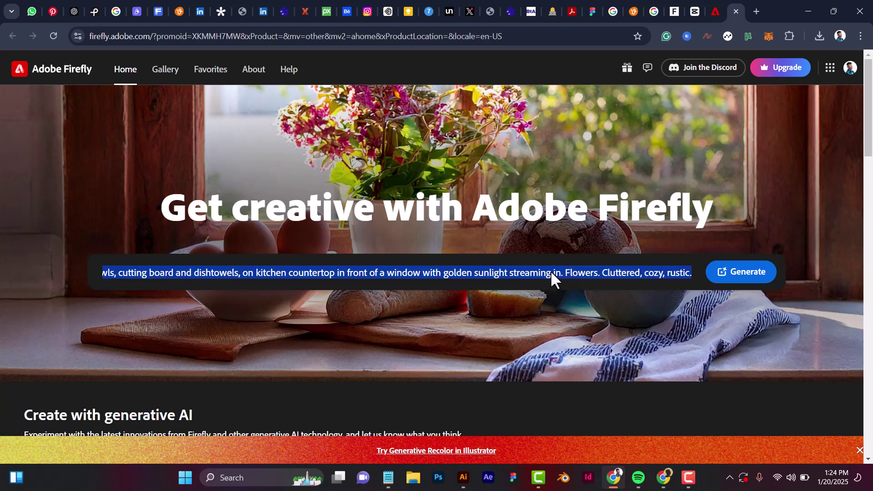
key(BackSpace)
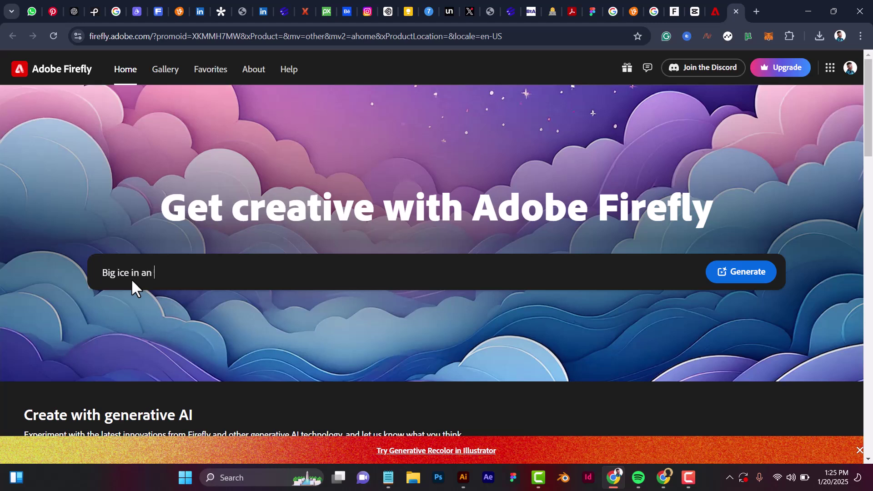
text(isolated icy backgroun)
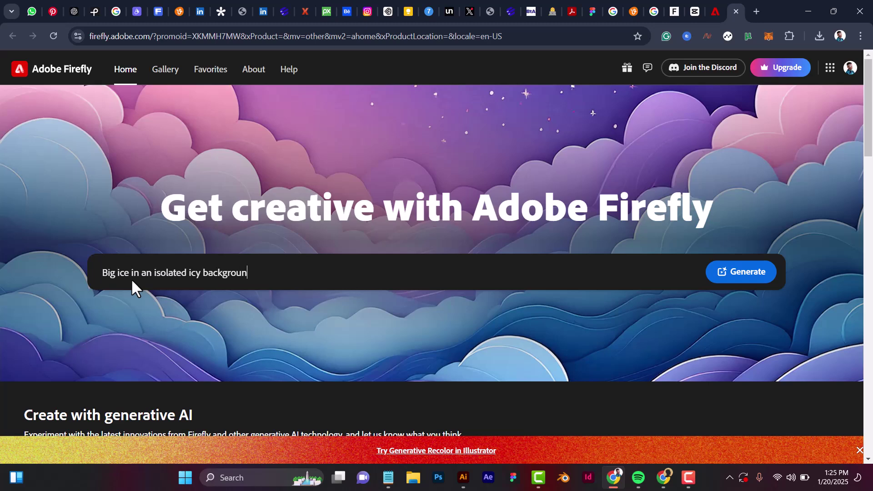
text(d)
key(ctrl+a)
key(Return)
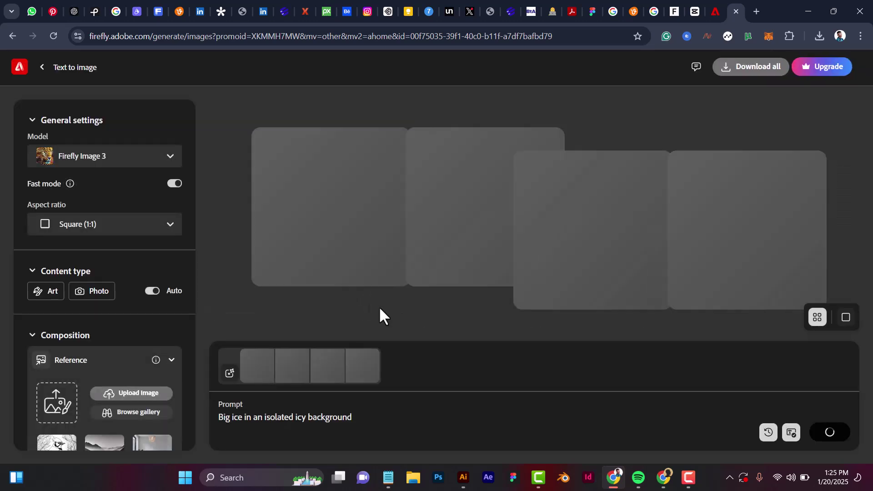
Copy the whole prompt text "Big ice in an isolated icy background" to the clipboard.
mouse_move(353, 417)
mouse_down()
mouse_move(267, 417)
mouse_move(350, 418)
mouse_up()
double_click(220, 417)
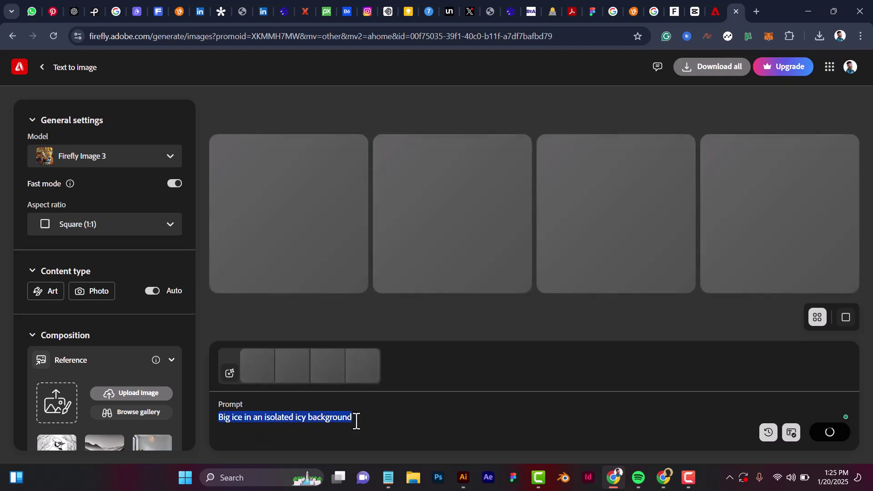
right_click(300, 416)
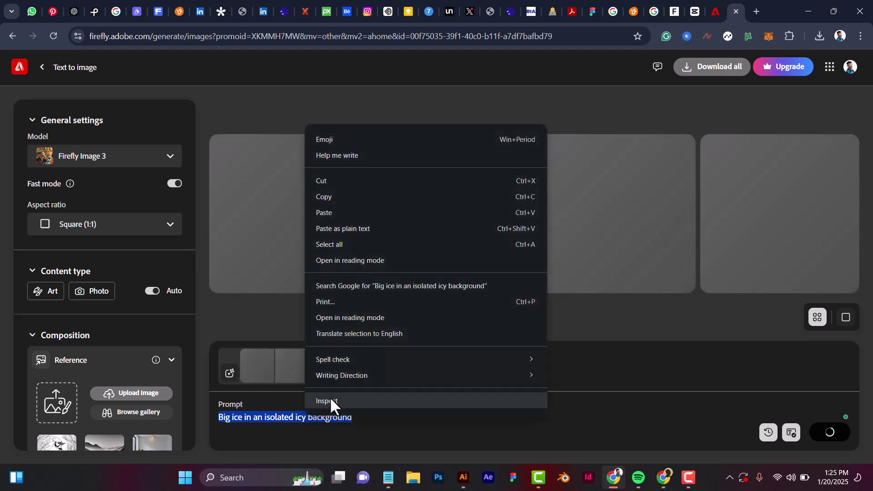
click(347, 194)
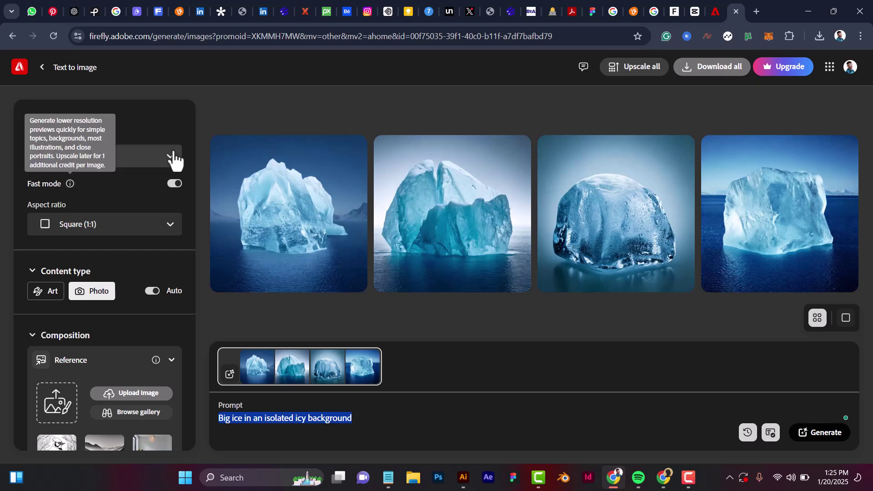
Set the aspect ratio to Portrait (3:4) and keep the model at Firefly Image 3.
click(138, 226)
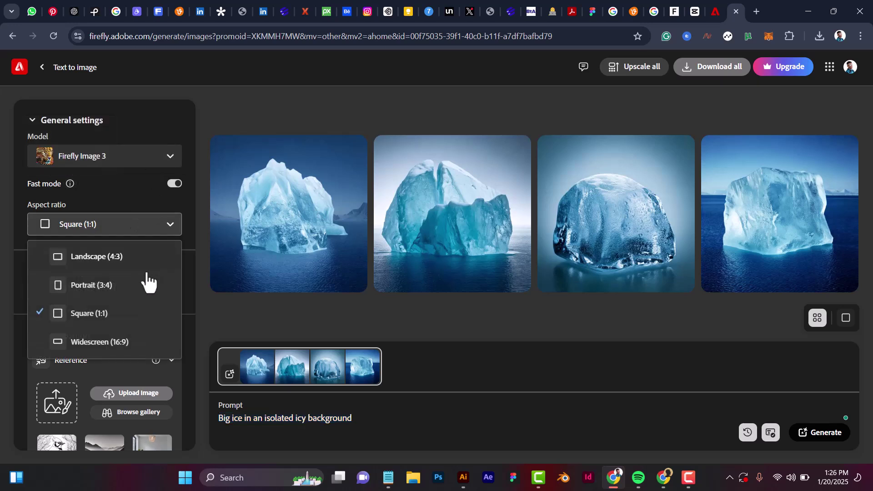
click(97, 257)
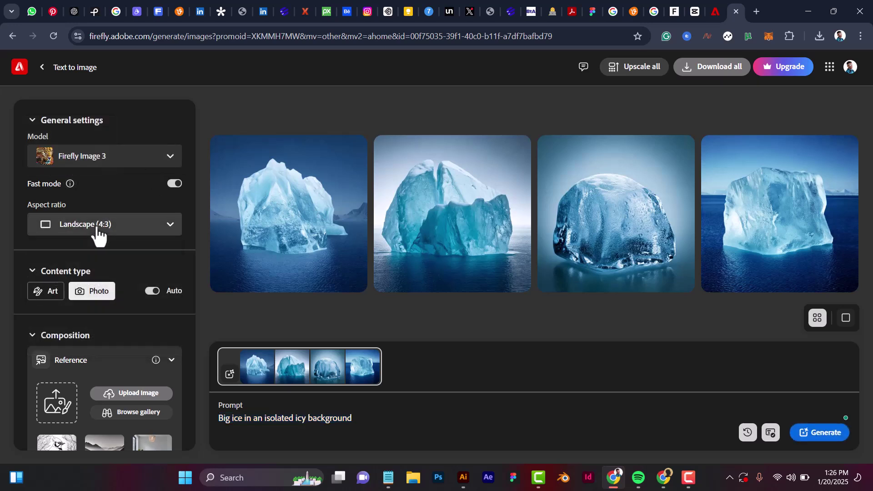
click(94, 229)
click(83, 286)
click(169, 156)
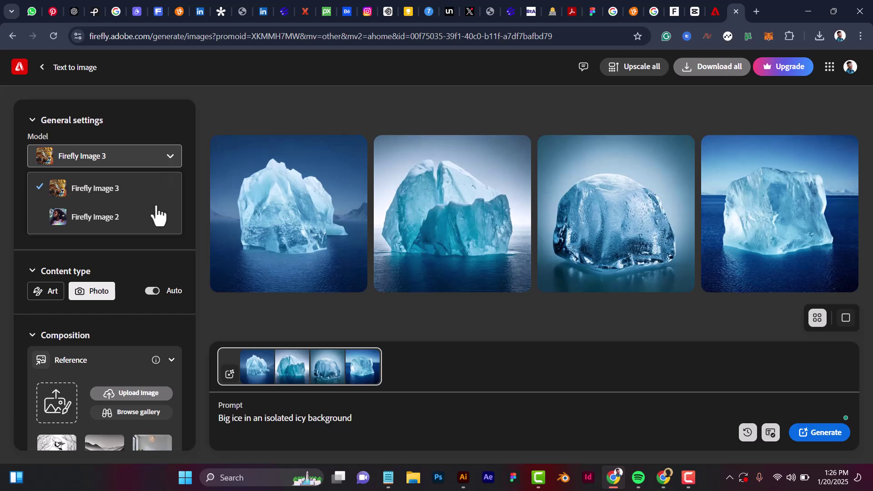
click(172, 152)
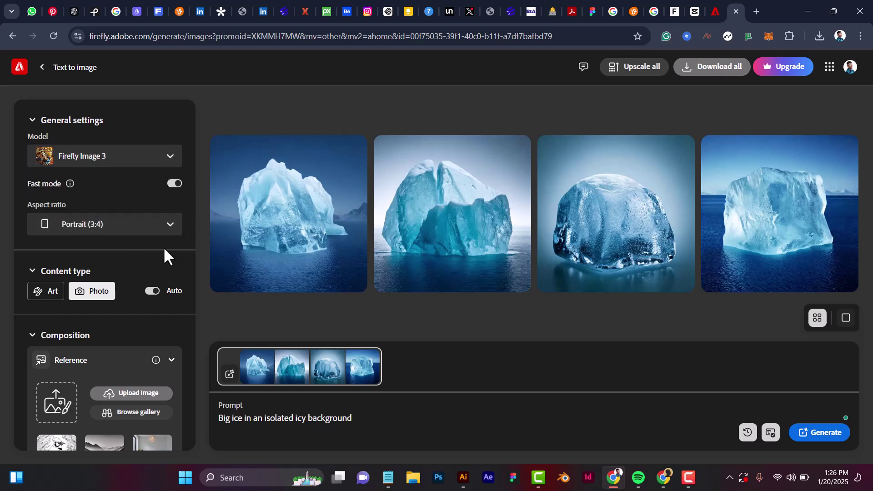
Raise the style's visual intensity to its maximum.
scroll(148, 274, down, 1)
scroll(87, 266, down, 4)
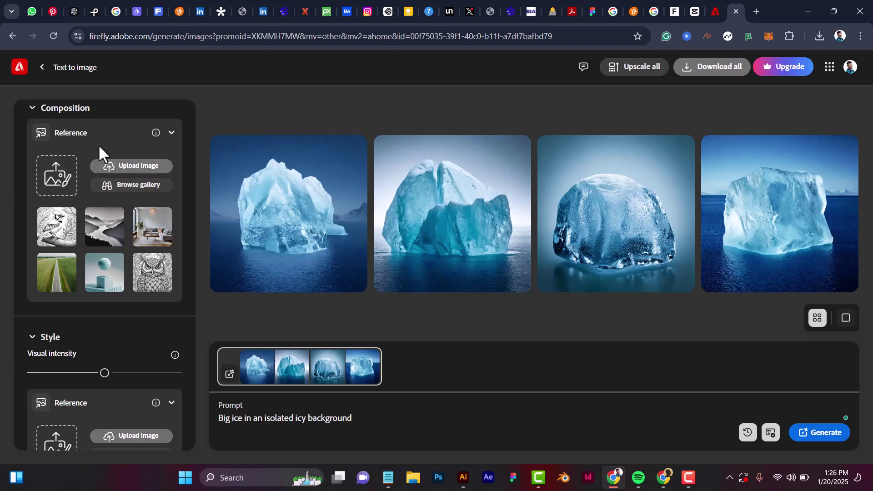
scroll(109, 336, down, 4)
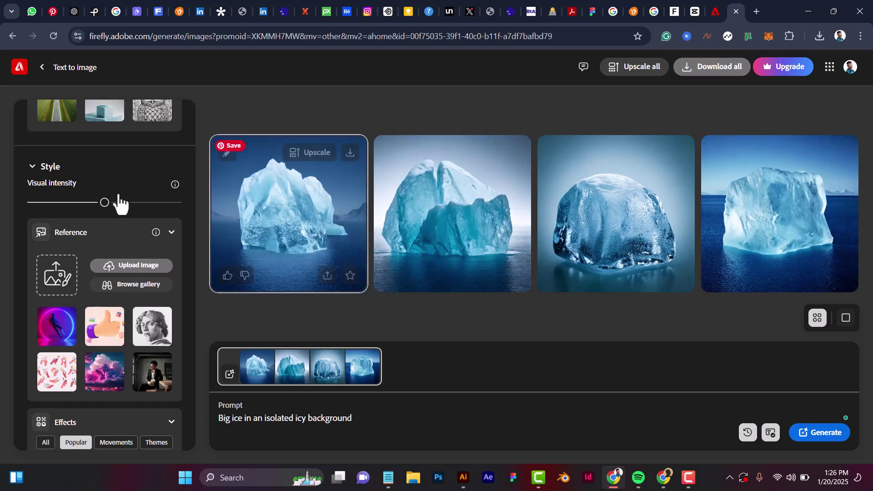
drag(100, 203, 195, 205)
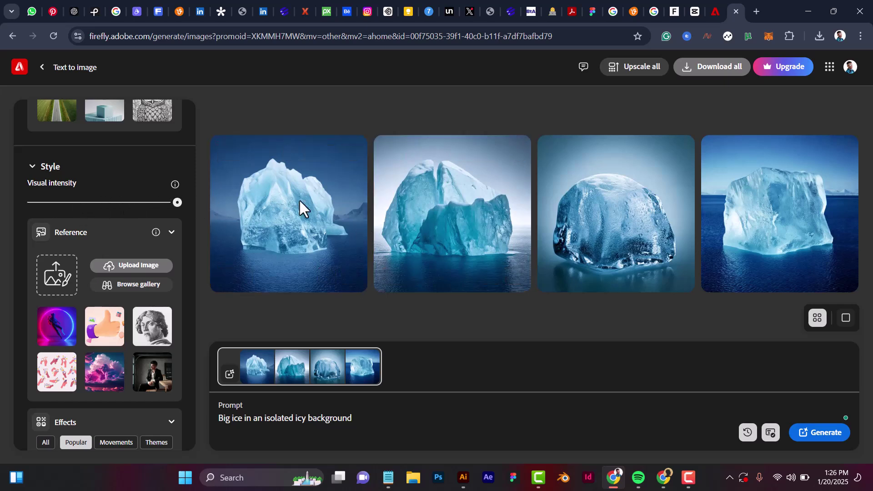
Examine the style references and effect presets, and view the third generated ice image enlarged.
scroll(156, 220, down, 4)
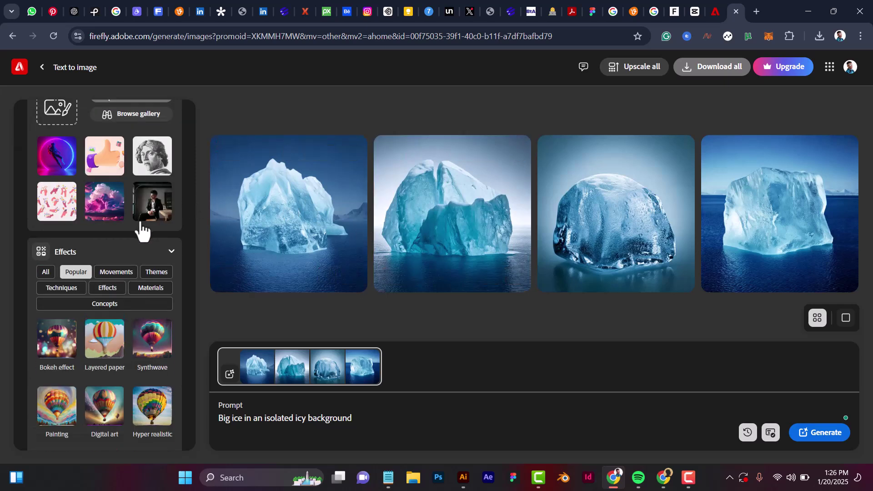
scroll(141, 230, up, 1)
scroll(140, 230, down, 4)
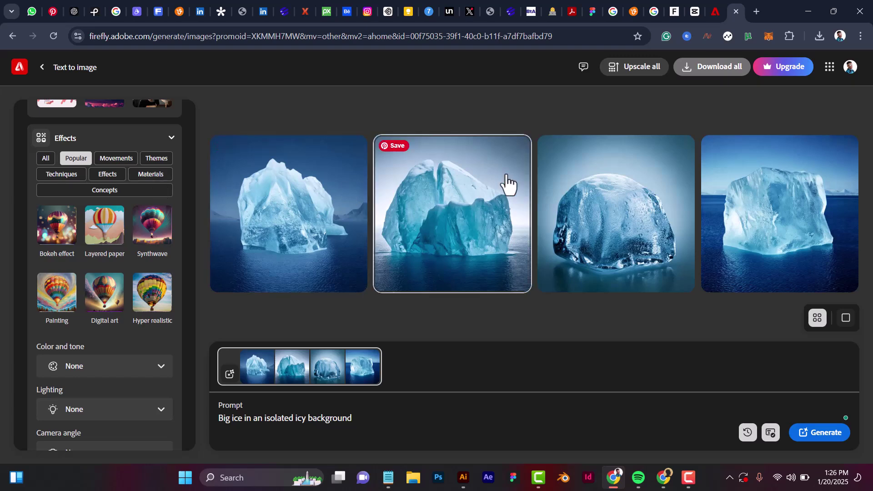
scroll(141, 302, down, 1)
scroll(119, 294, up, 2)
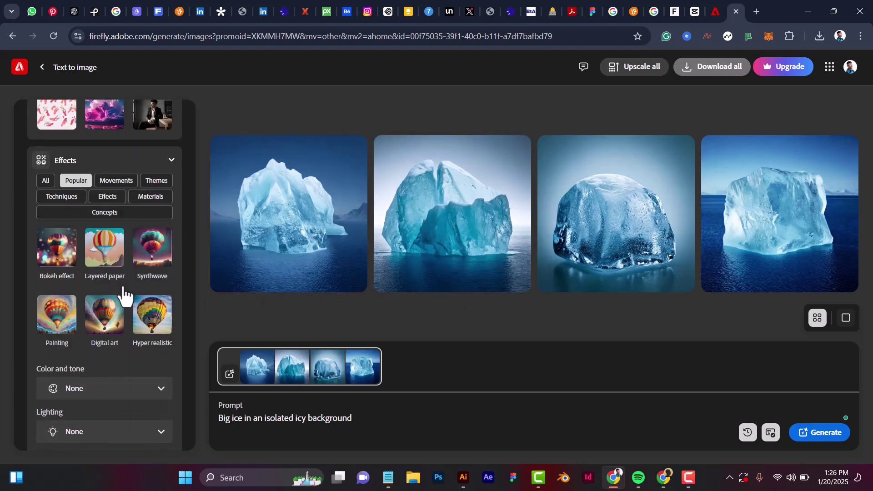
scroll(125, 282, down, 1)
scroll(125, 283, up, 2)
scroll(130, 279, up, 4)
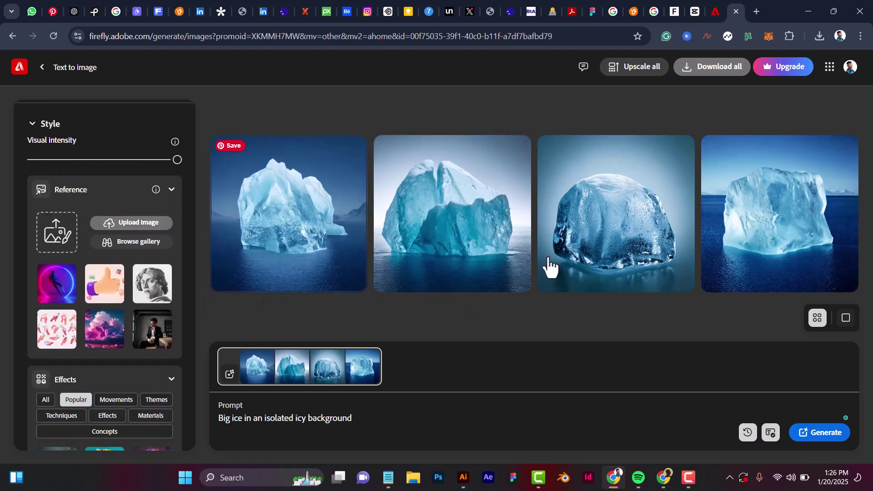
click(610, 235)
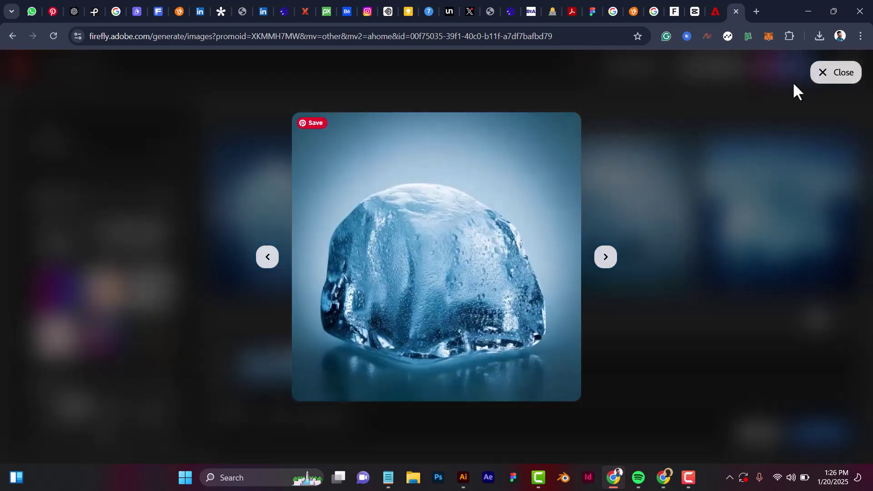
click(661, 189)
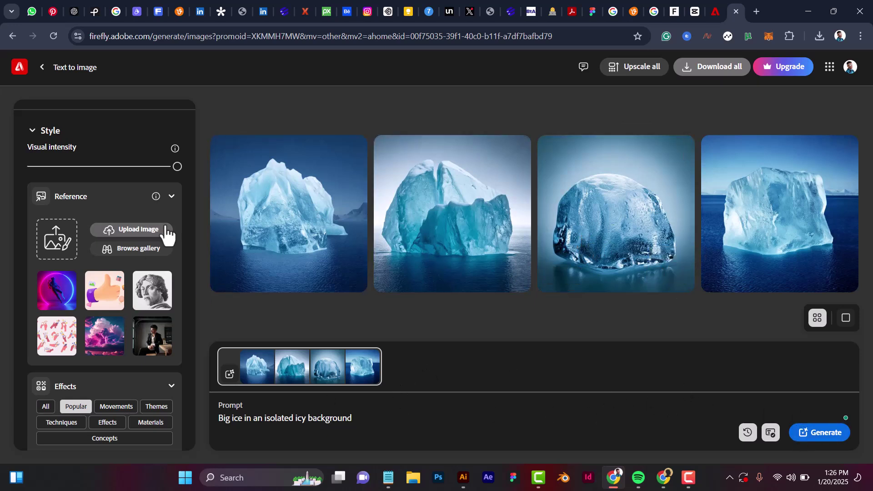
Review the composition and style reference settings and open the file chooser for uploading a style reference image.
scroll(168, 235, up, 4)
scroll(146, 228, up, 5)
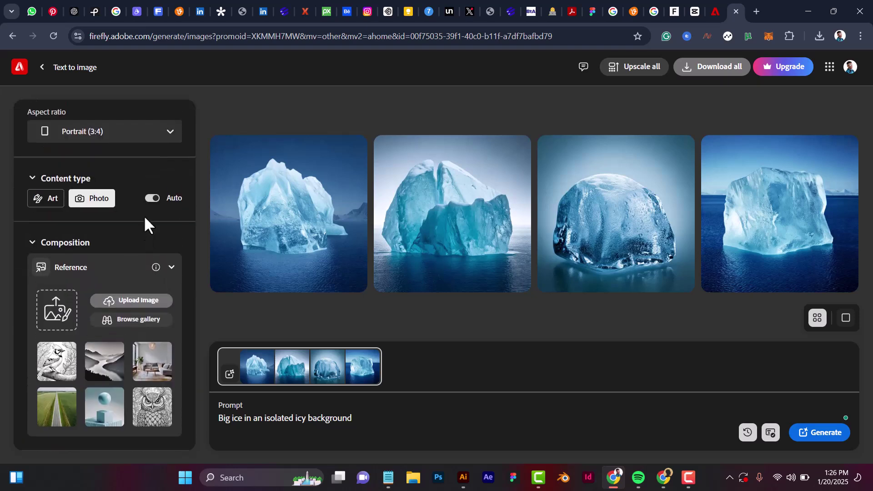
scroll(126, 250, up, 1)
scroll(126, 250, down, 4)
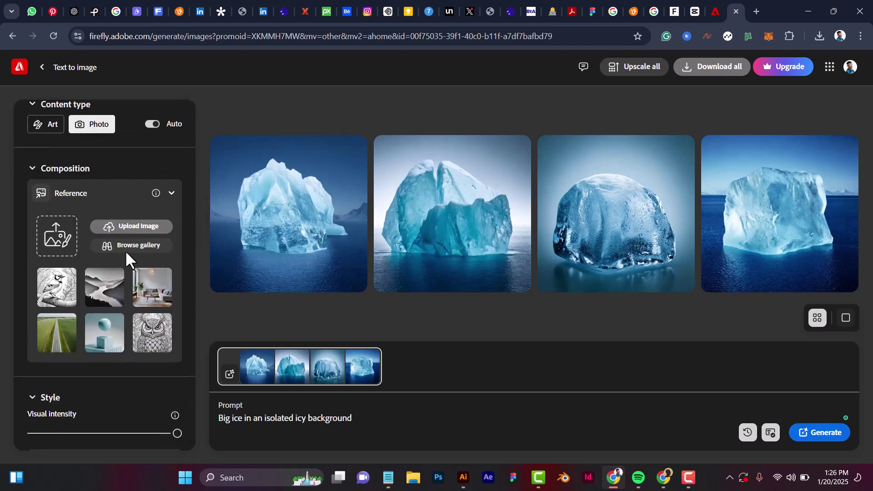
scroll(67, 243, down, 4)
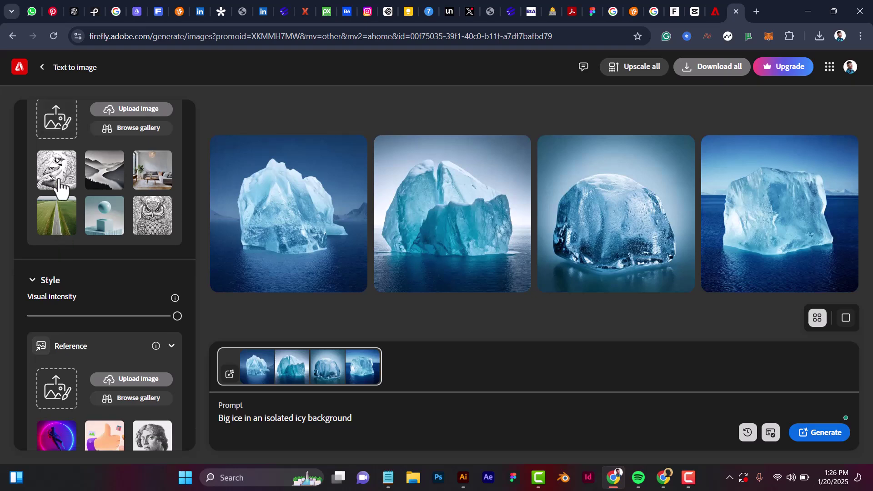
scroll(68, 277, down, 3)
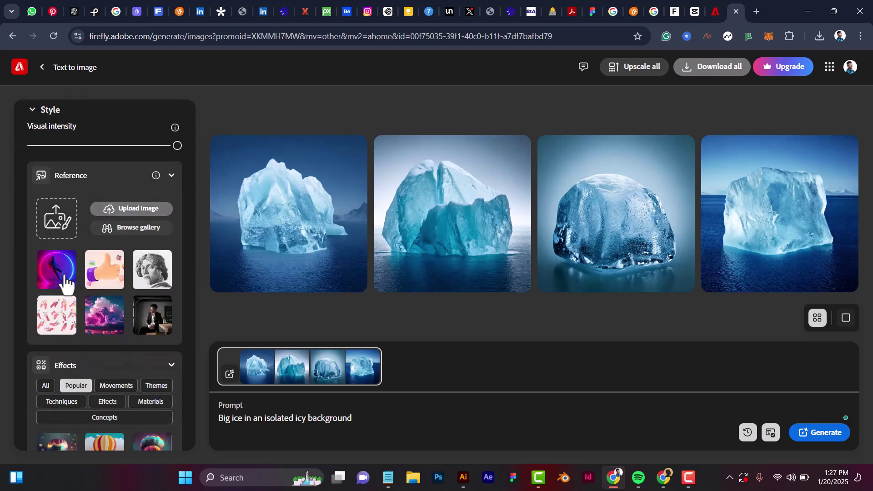
click(63, 207)
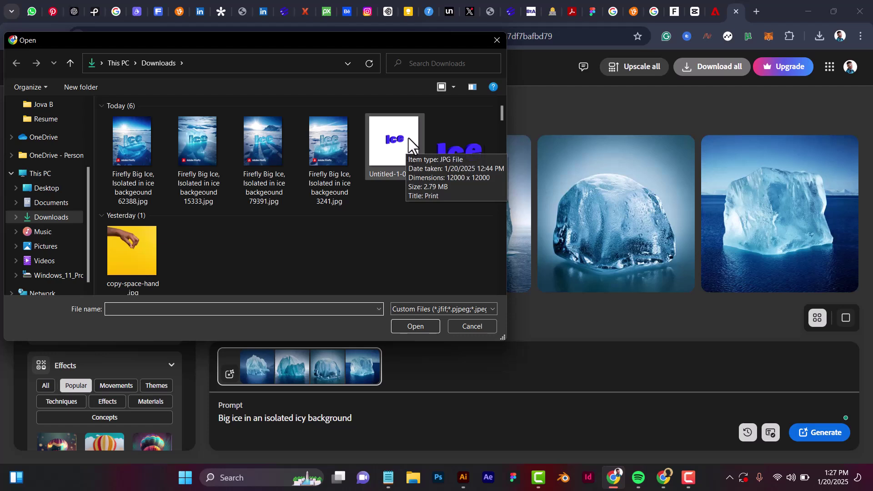
Switch to Illustrator and check the blue 3D "Ice" lettering in Untitled-1 before returning to the blank Untitled-2 document.
click(463, 478)
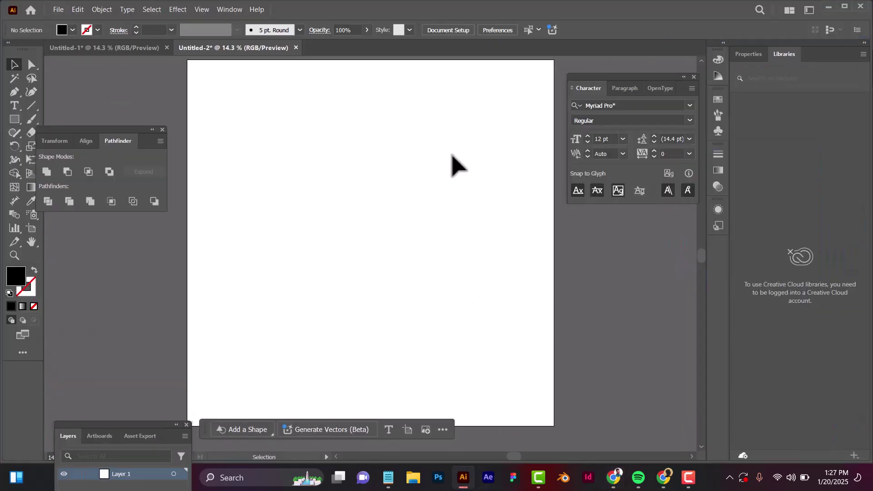
click(94, 49)
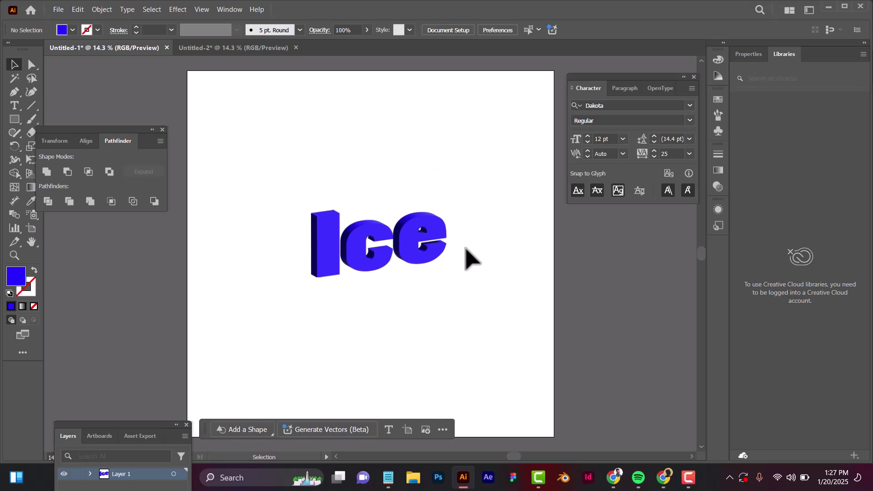
click(227, 48)
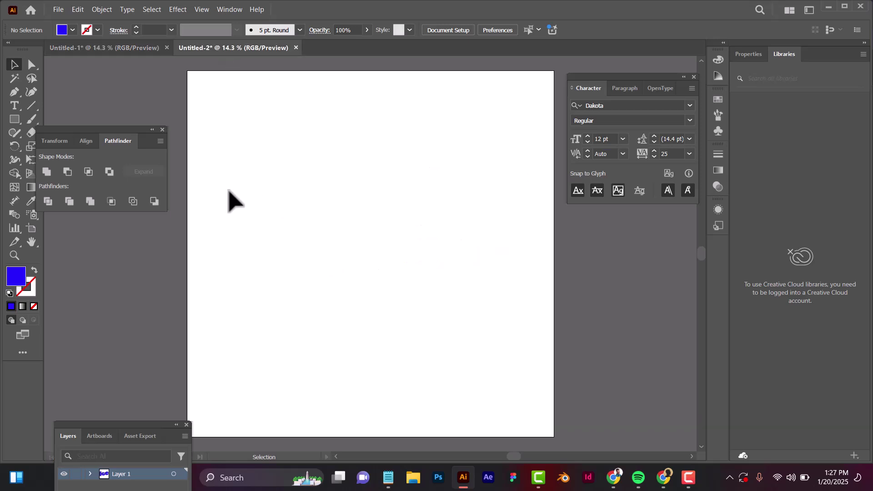
Add the text "Ice" to the blank artboard, enlarged to about 499.5 pt and placed near the artboard's centre.
click(15, 106)
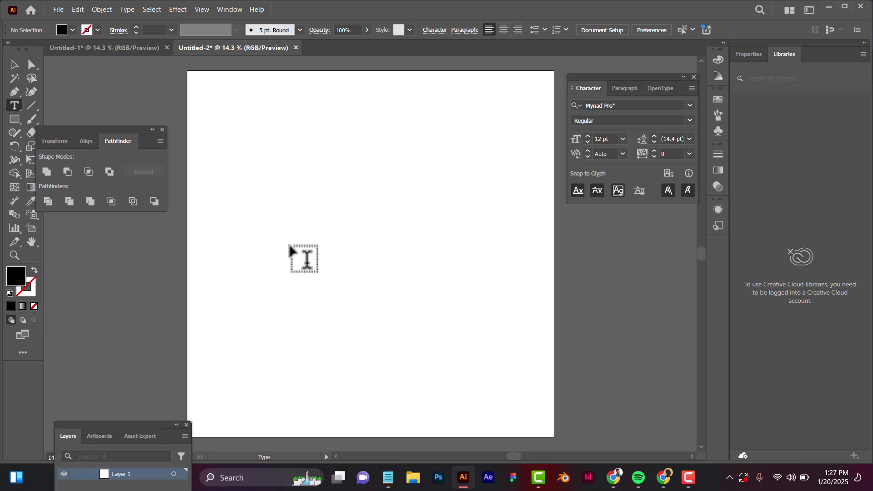
click(307, 259)
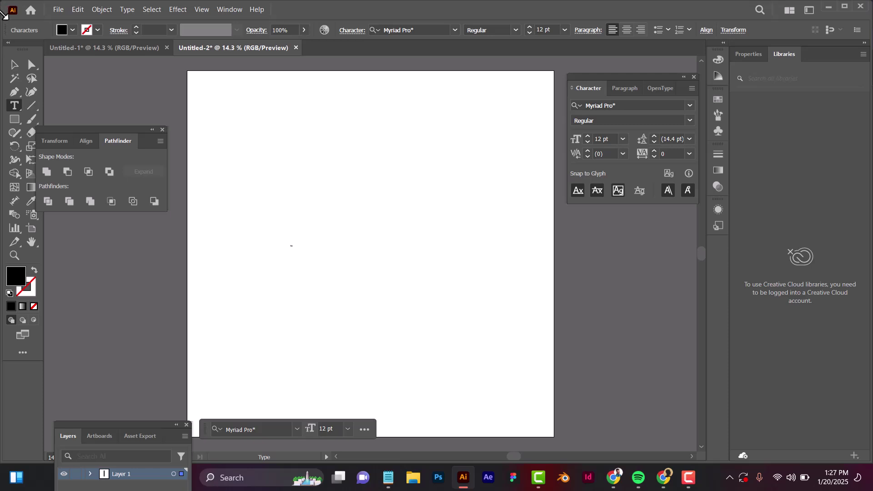
key(Escape)
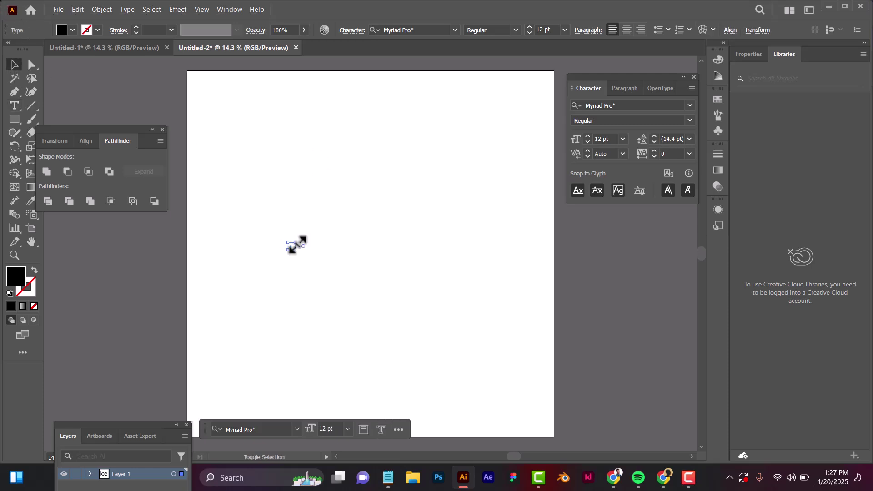
key(ctrl+v)
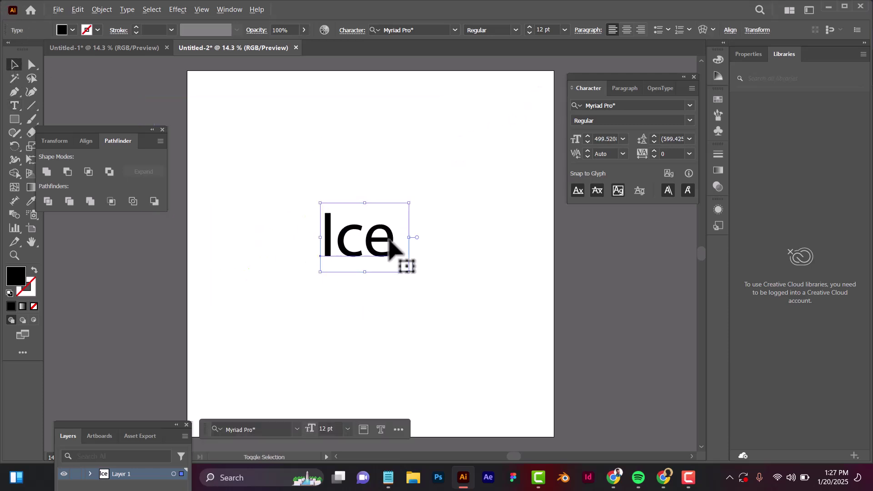
drag(413, 239, 520, 238)
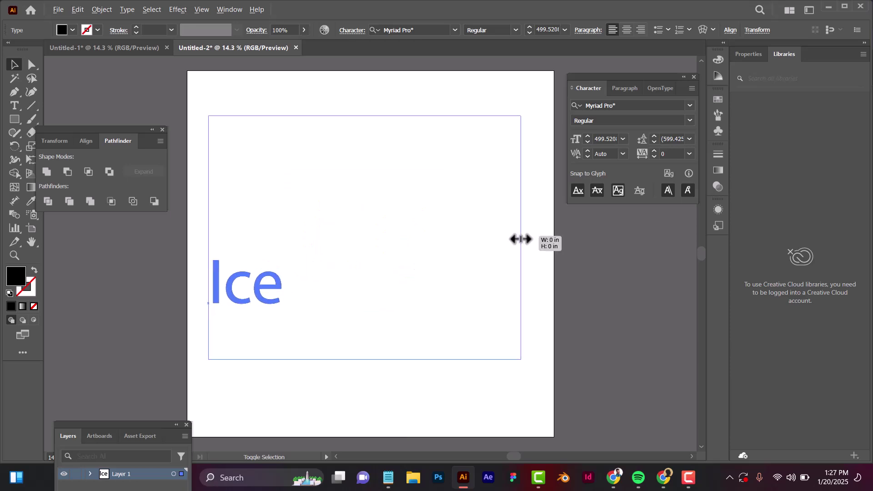
drag(251, 297, 353, 247)
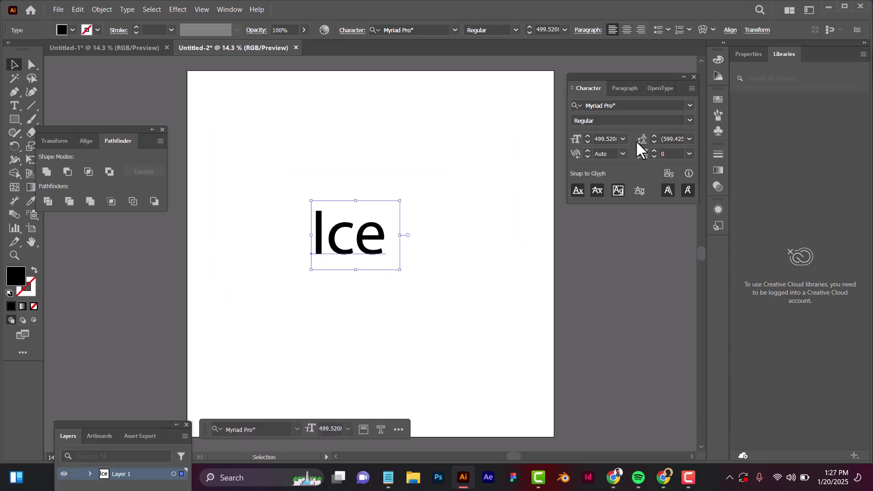
Change the font of the "Ice" text to Dakota.
click(623, 140)
click(623, 139)
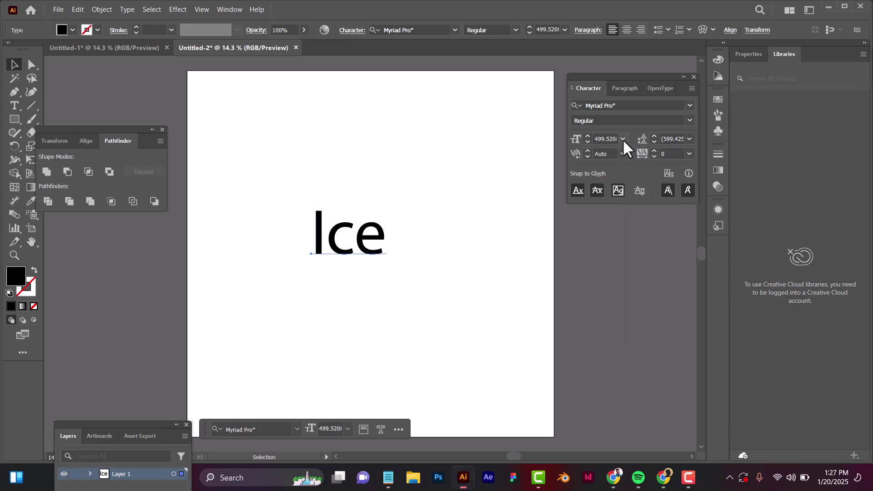
click(690, 106)
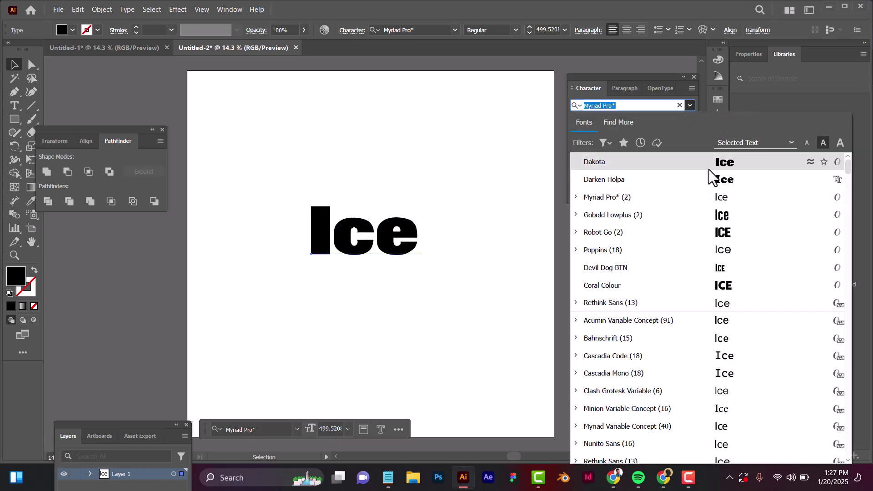
click(726, 164)
Move the "Ice" text slightly lower on the artboard and convert it to outlines.
mouse_move(358, 236)
mouse_down()
mouse_move(336, 257)
mouse_move(354, 253)
mouse_up()
right_click(354, 254)
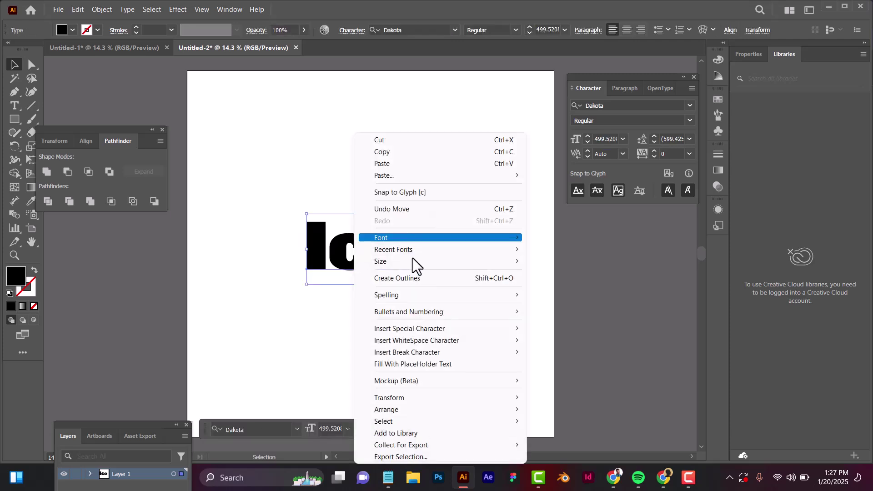
click(402, 278)
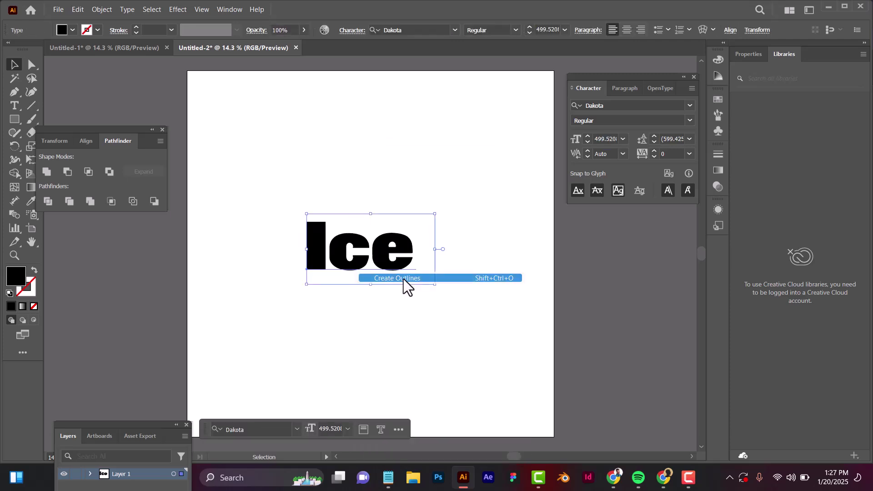
click(409, 203)
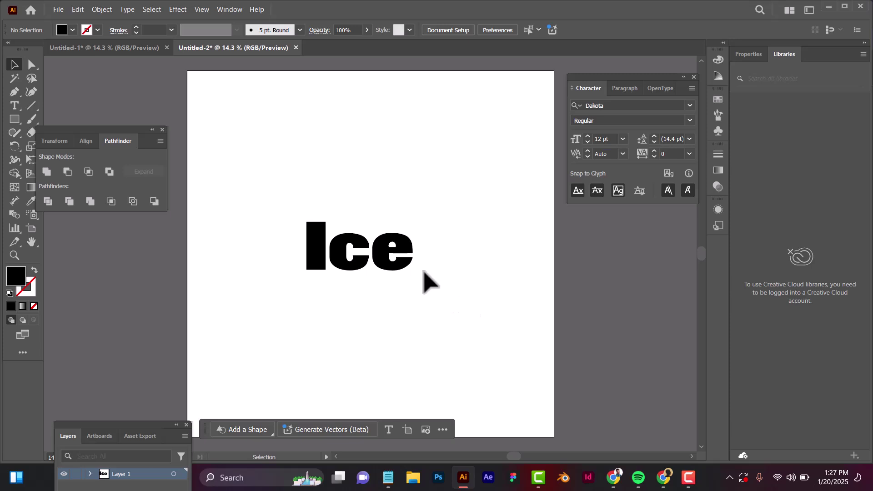
Fill the outlined "Ice" lettering with blue 004fe9.
drag(291, 191, 420, 287)
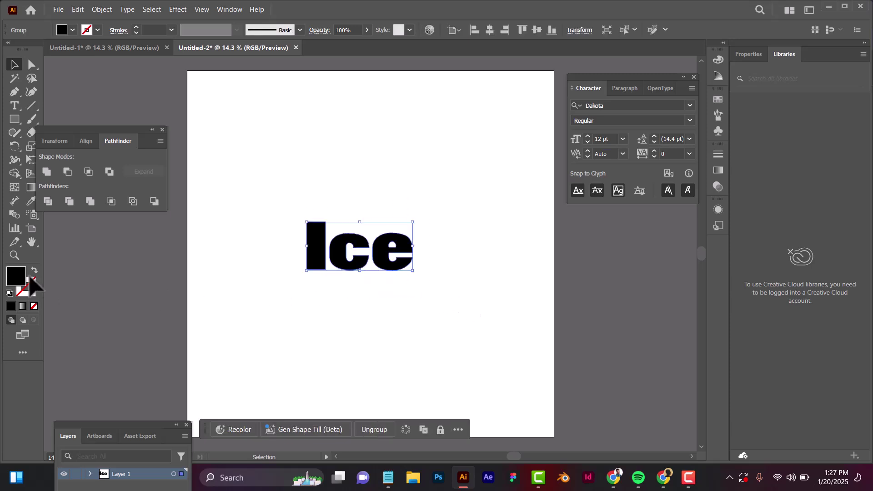
click(30, 288)
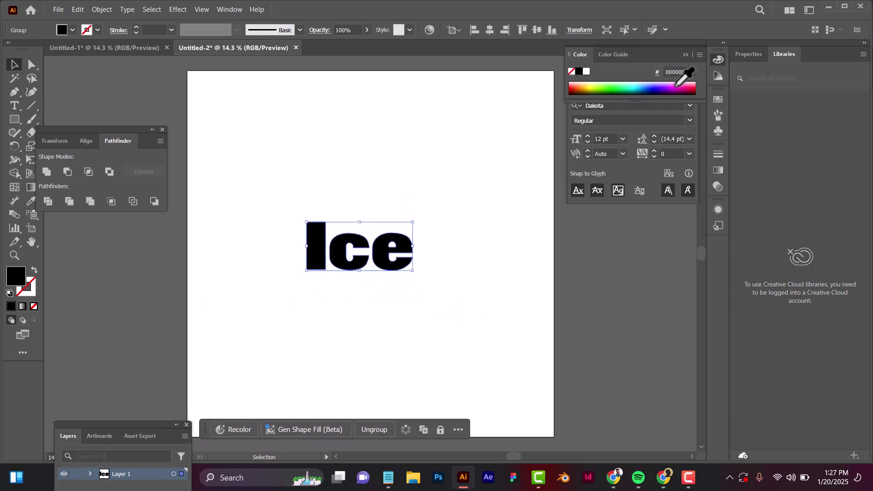
click(654, 85)
click(654, 86)
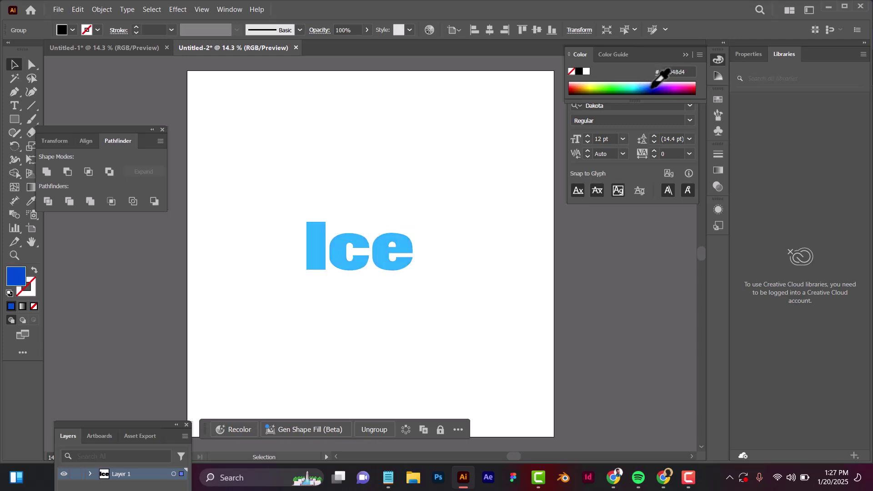
click(652, 87)
mouse_move(650, 84)
mouse_down()
mouse_move(641, 86)
mouse_move(651, 87)
mouse_up()
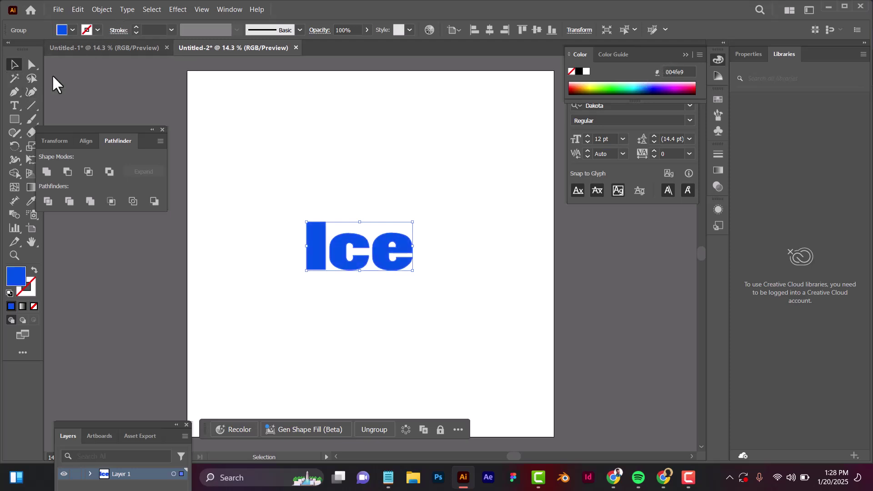
Apply the 3D Extrude & Bevel effect to the blue "Ice" lettering and close the 3D settings.
click(382, 173)
drag(288, 191, 541, 386)
drag(400, 250, 750, 239)
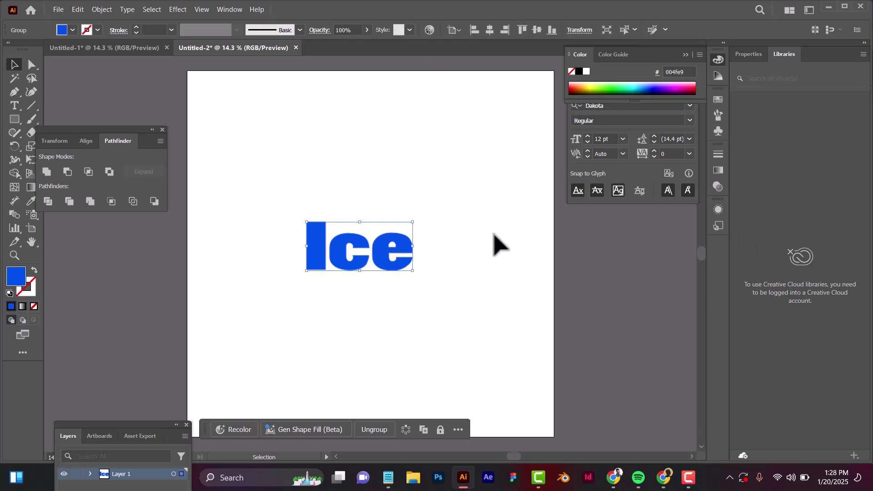
click(175, 11)
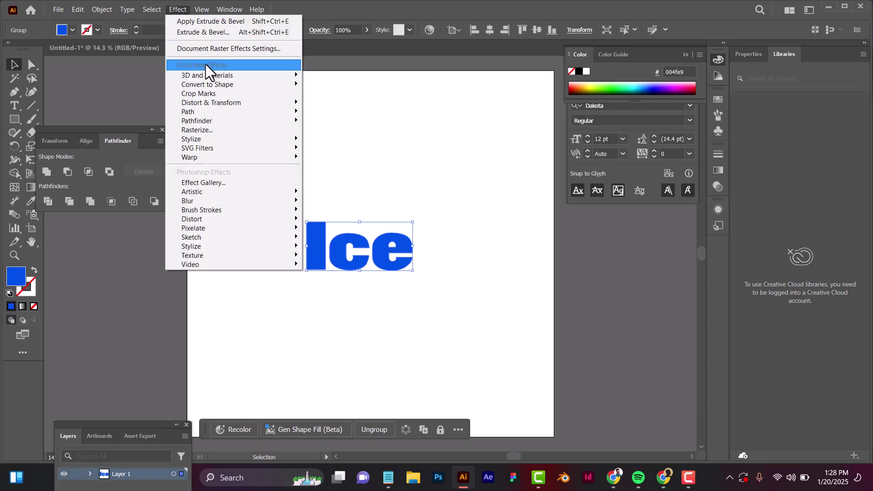
mouse_move(195, 78)
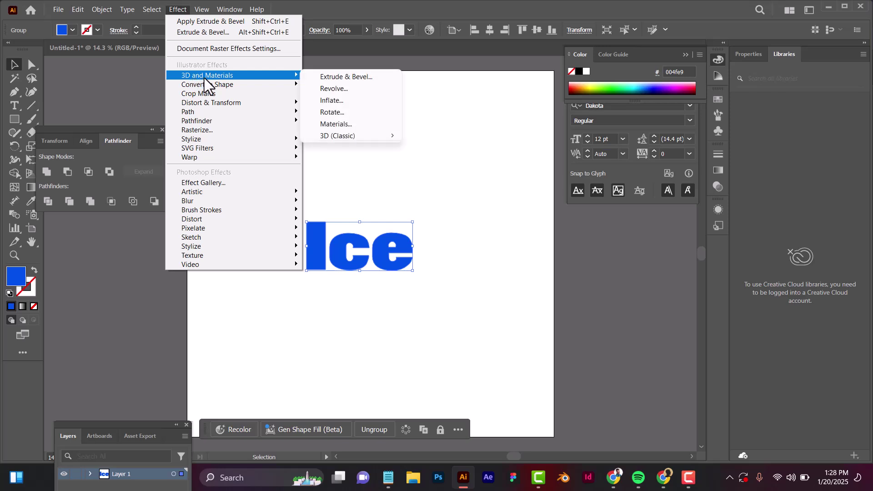
click(359, 78)
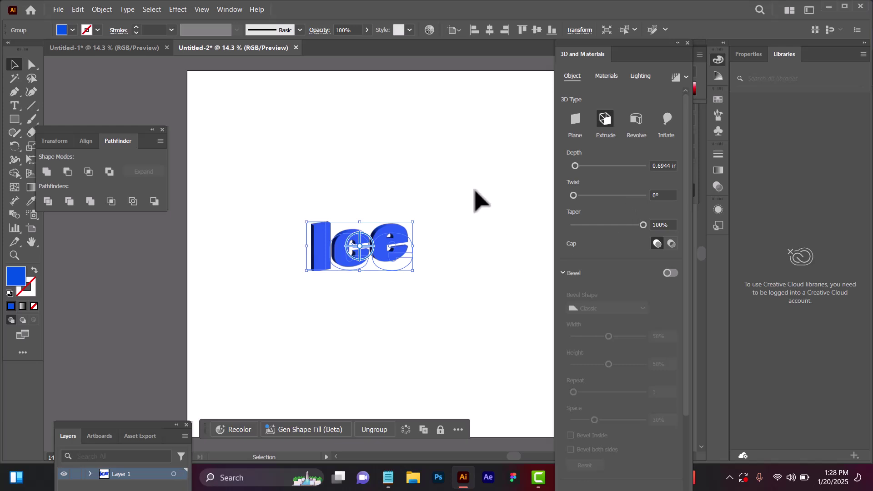
click(474, 191)
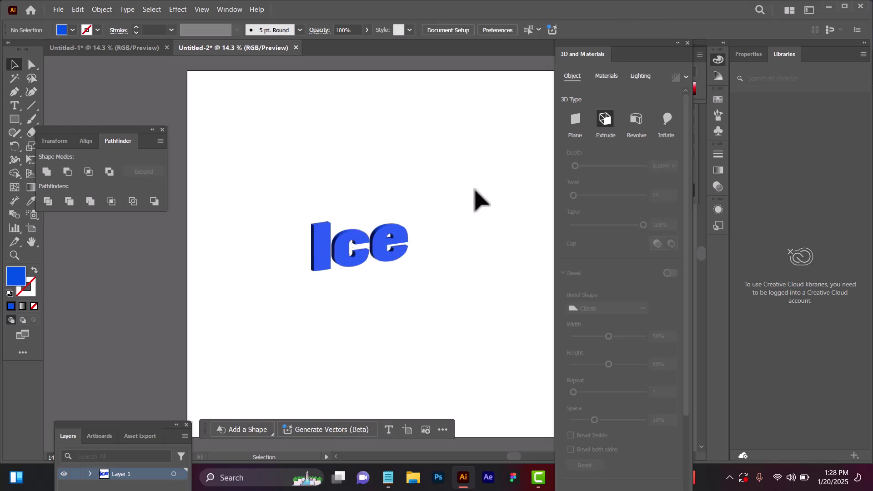
click(687, 43)
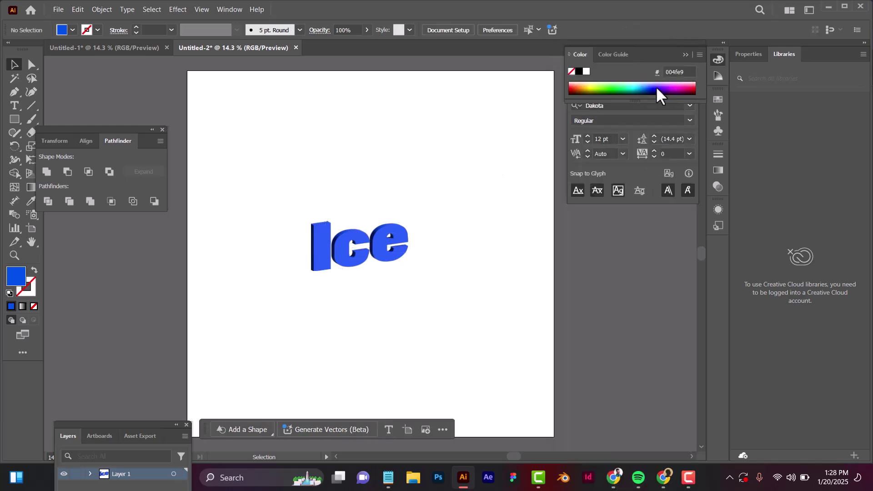
click(58, 9)
mouse_move(101, 258)
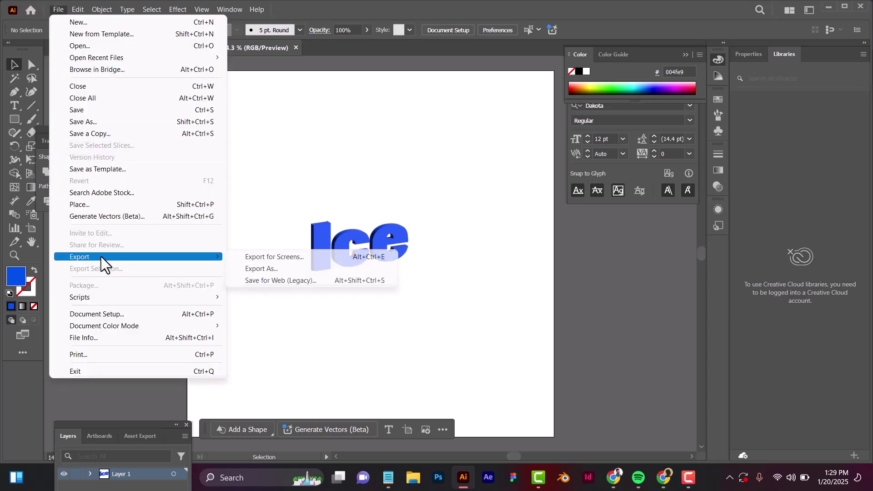
click(297, 271)
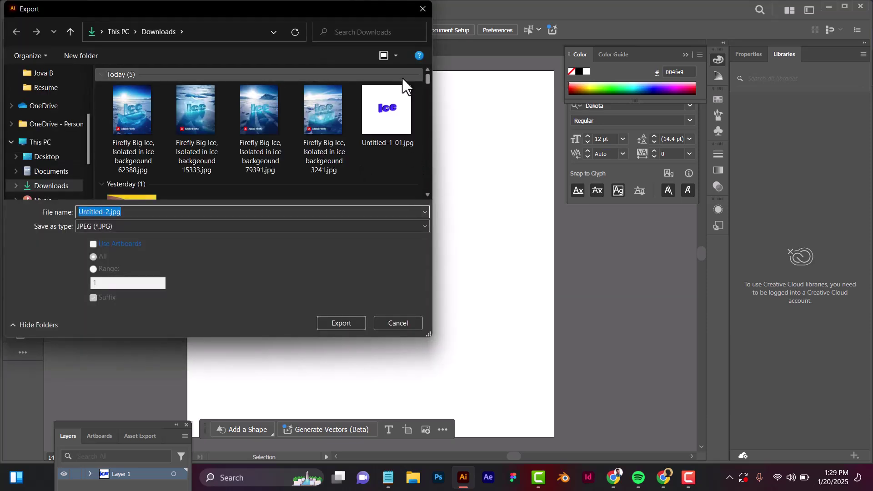
scroll(296, 118, down, 2)
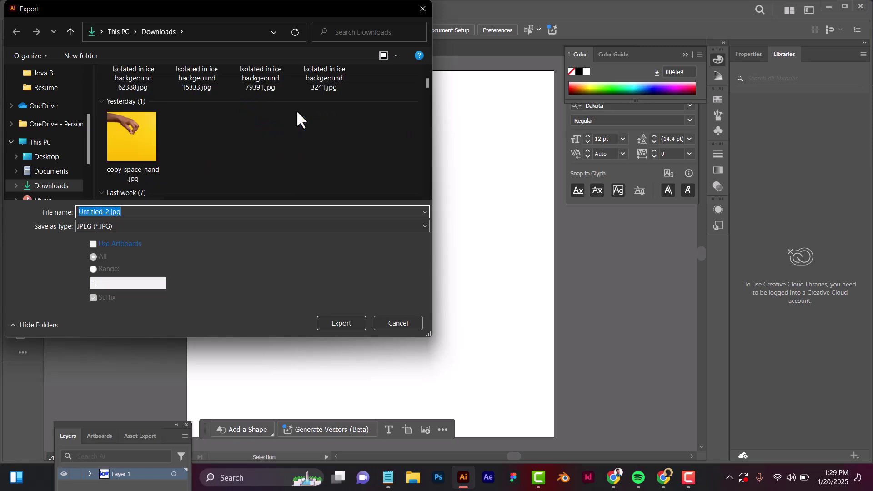
scroll(298, 114, up, 2)
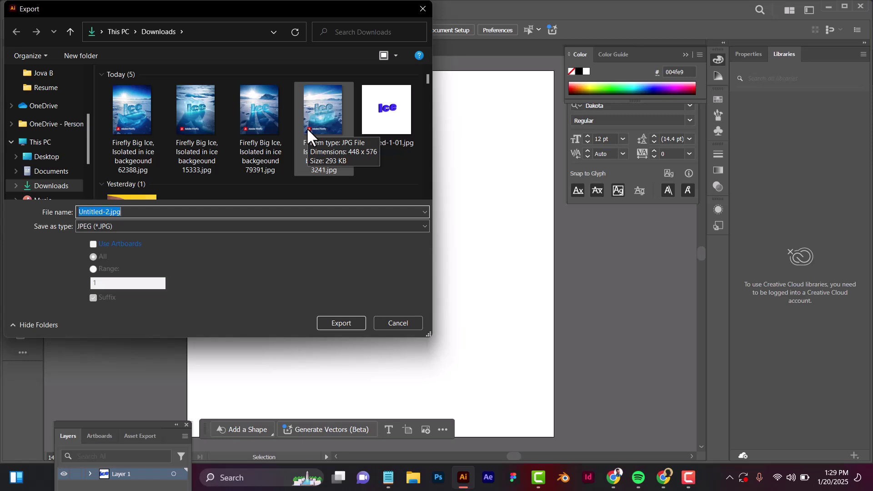
click(422, 11)
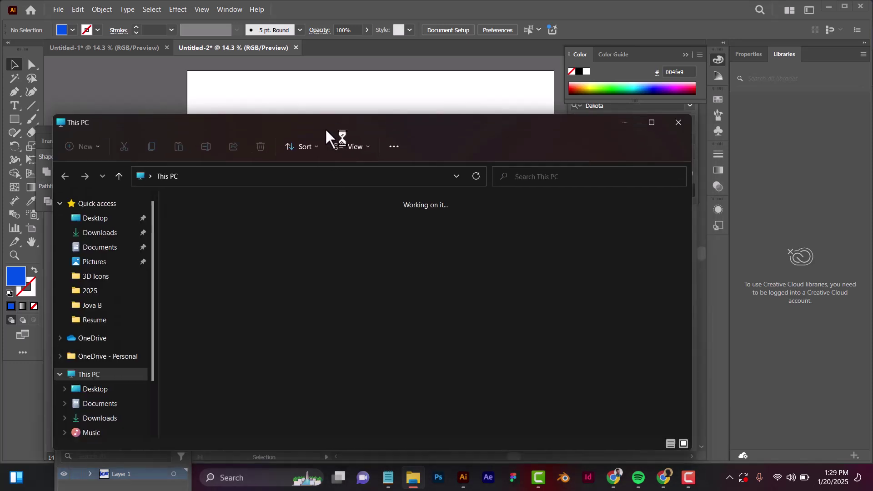
Switch to File Explorer and open the Firefly Big Ice image 79391.jpg from the Downloads folder for viewing.
drag(326, 131, 301, 101)
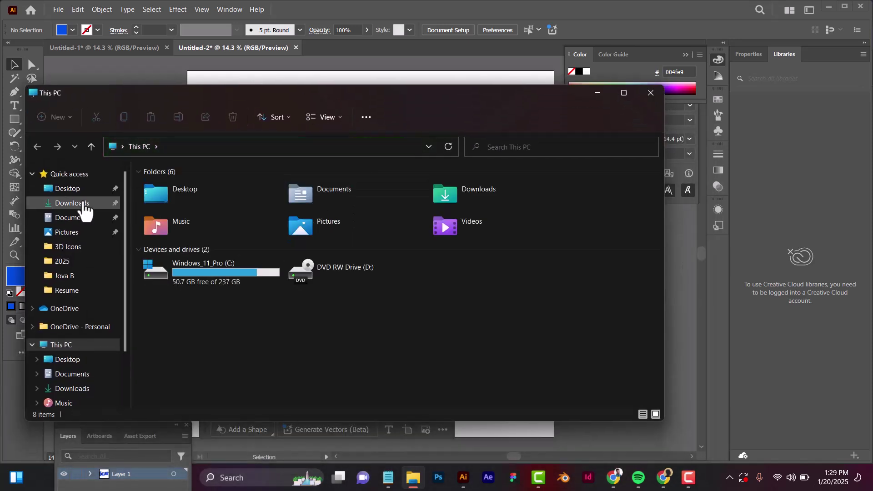
click(83, 204)
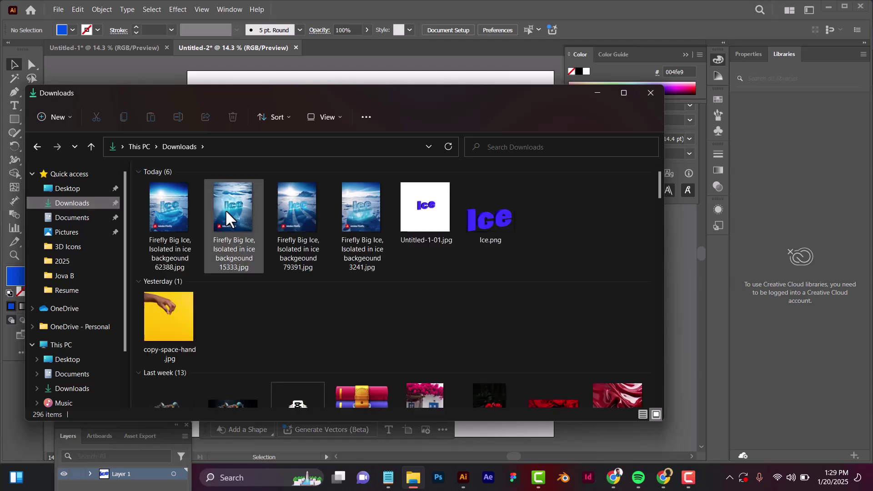
click(294, 219)
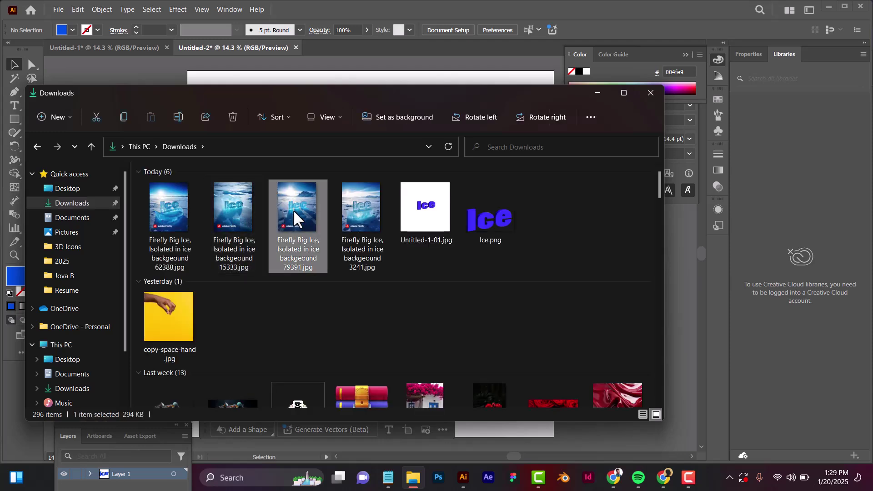
double_click(293, 212)
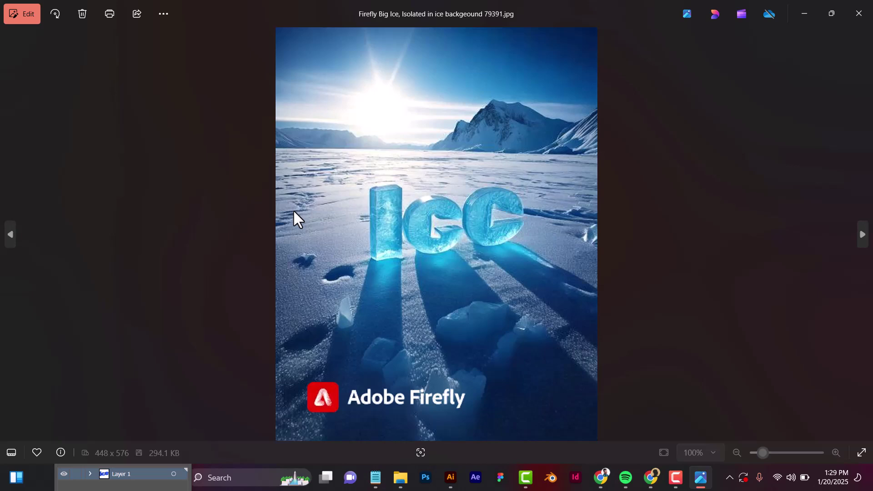
Compare the other Firefly Big Ice images, including 62388.jpg and 15333.jpg, and return to the 3D lettering in Illustrator.
key(Right)
key(Right)
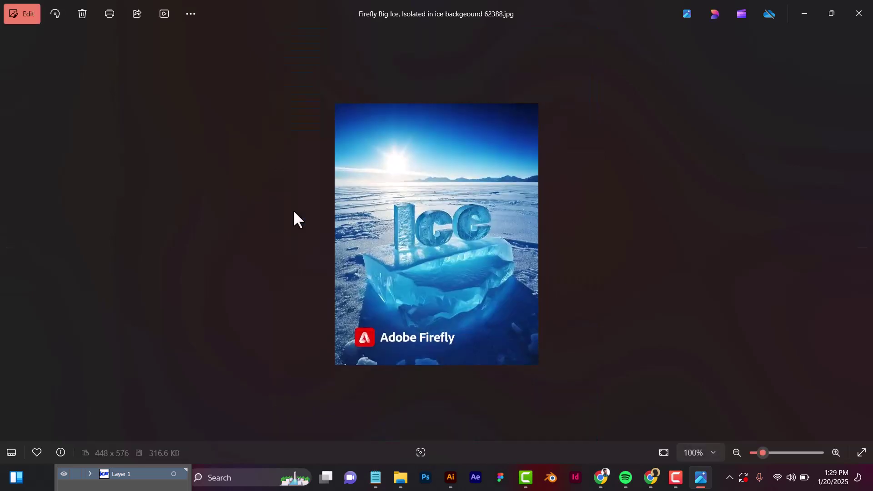
key(Left)
key(Right)
key(Left)
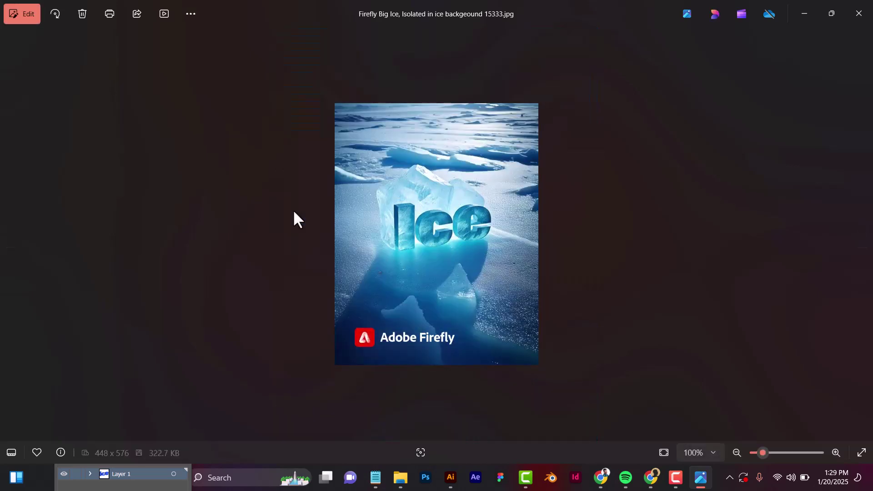
key(Right)
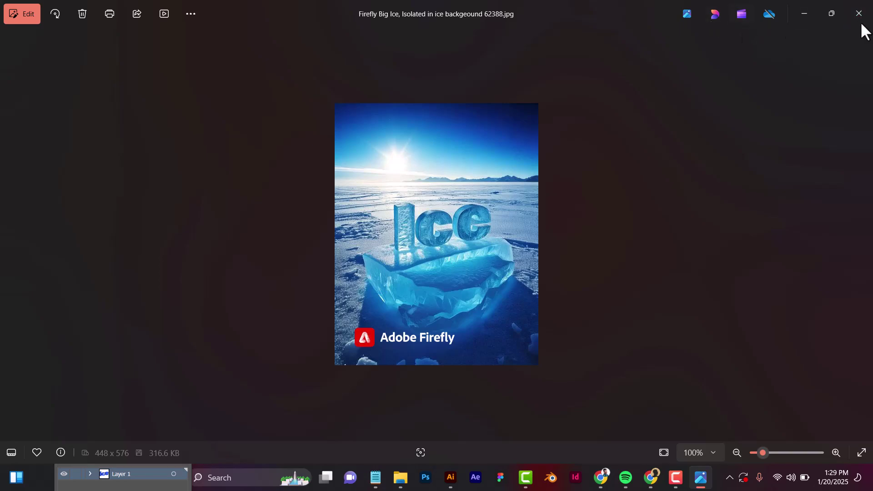
key(alt+F4)
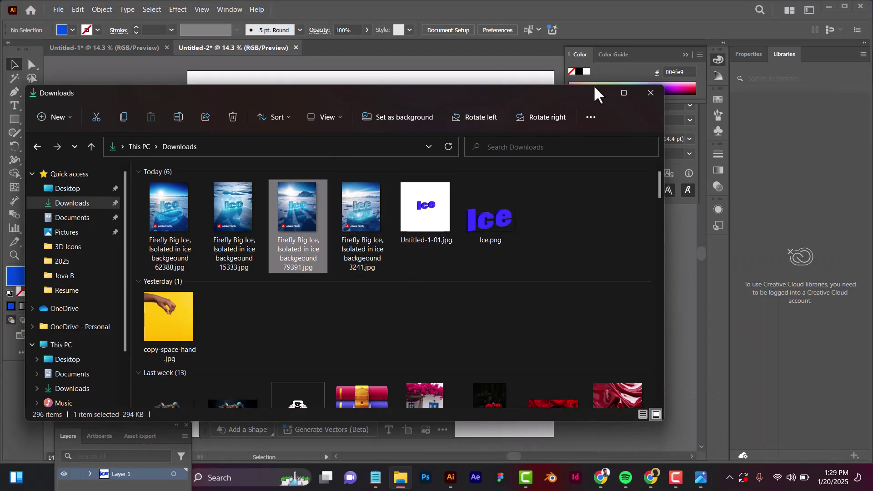
click(597, 98)
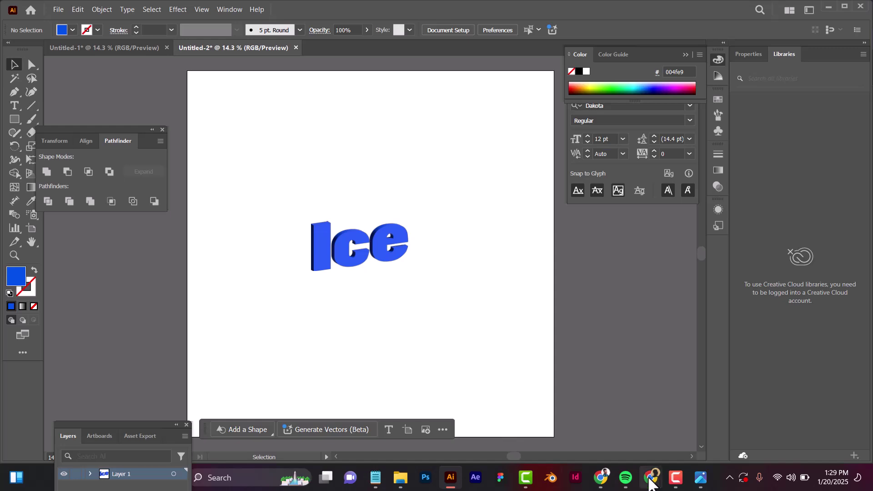
Switch to Adobe Firefly in Chrome, upload Untitled-1-01.jpg as the style reference image, and accept the image rights notice.
click(600, 477)
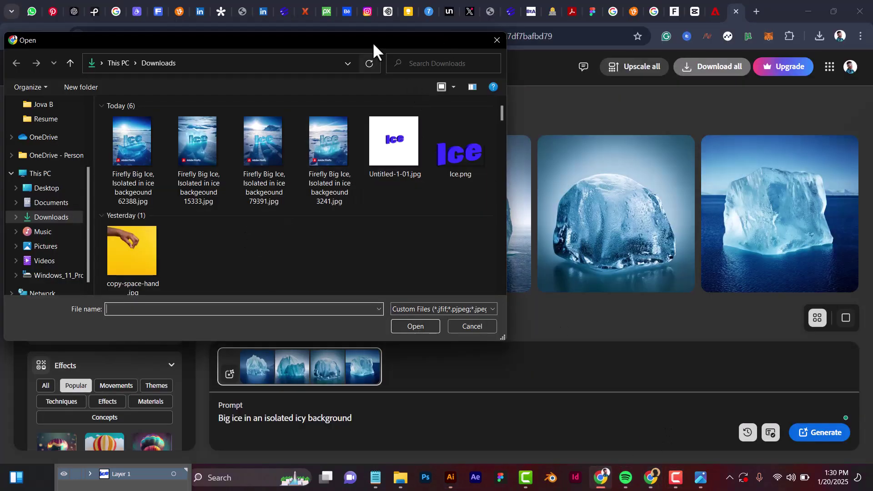
drag(372, 42, 333, 80)
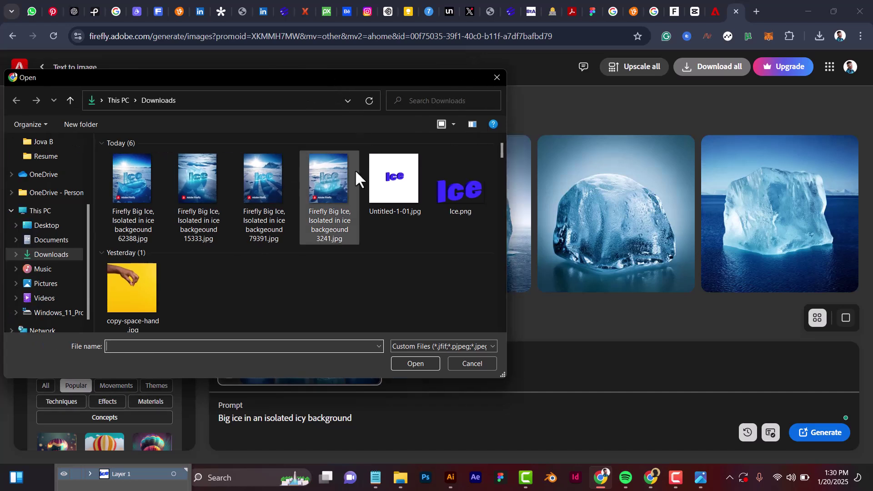
click(399, 176)
drag(328, 76, 356, 80)
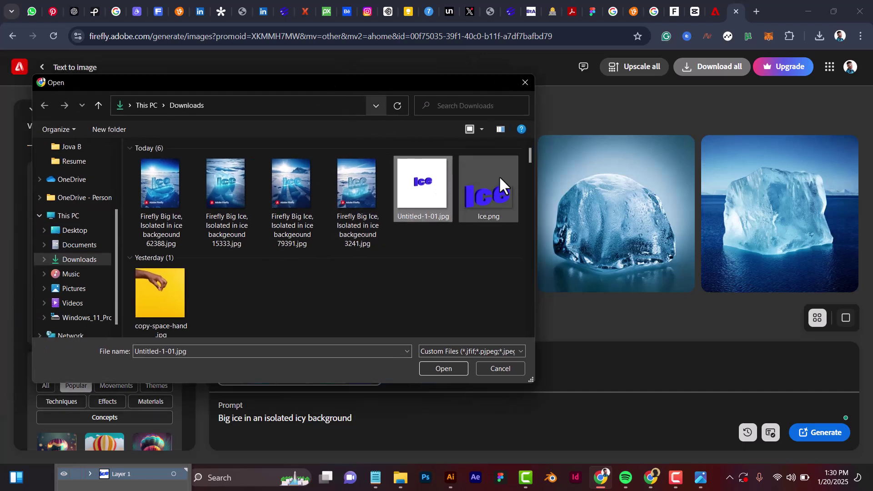
click(441, 368)
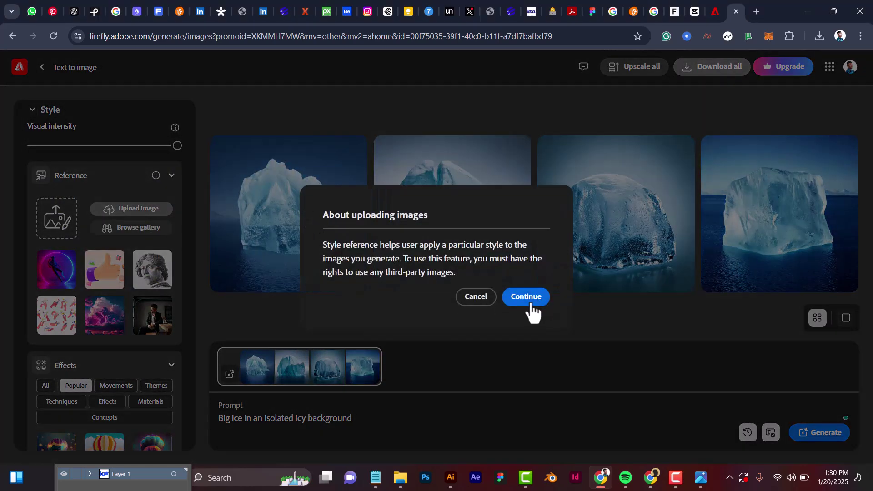
click(530, 305)
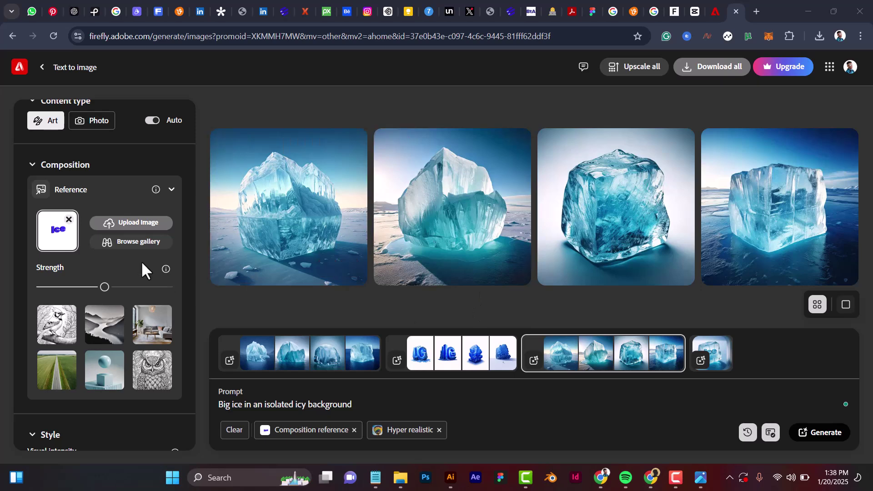
Enlarge the first generated ice image and review its editing options, including its use as a style reference.
click(69, 221)
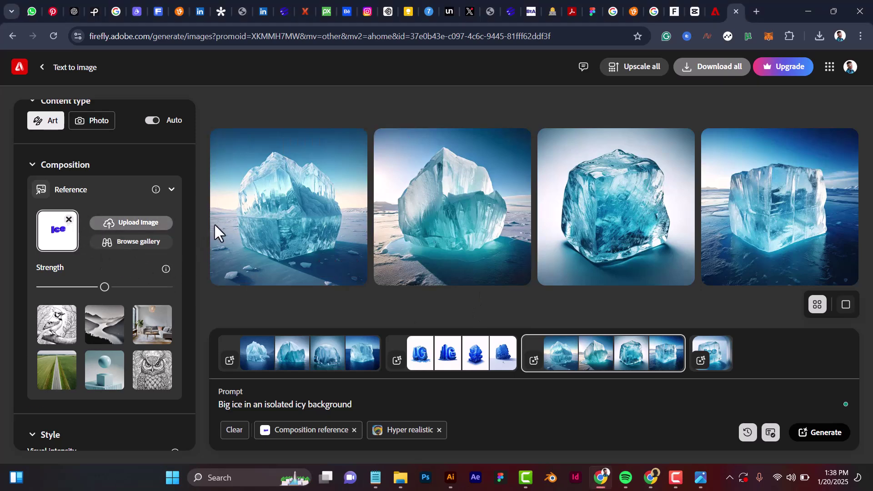
click(293, 213)
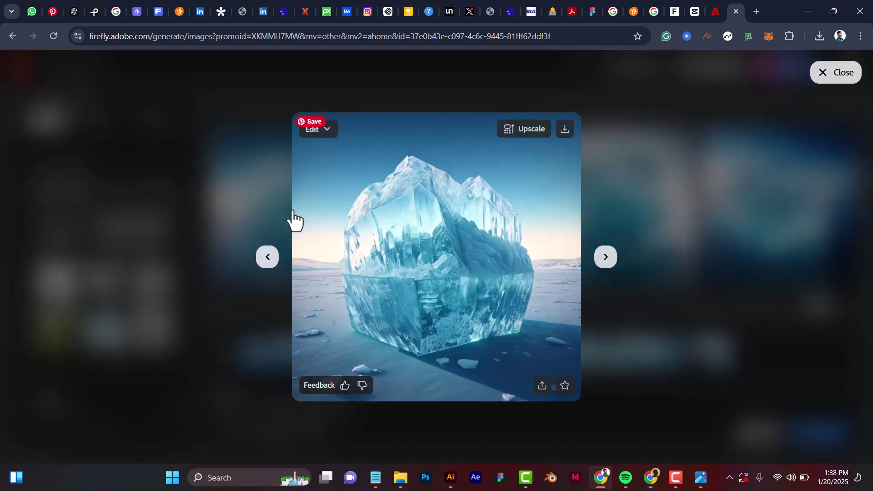
click(325, 132)
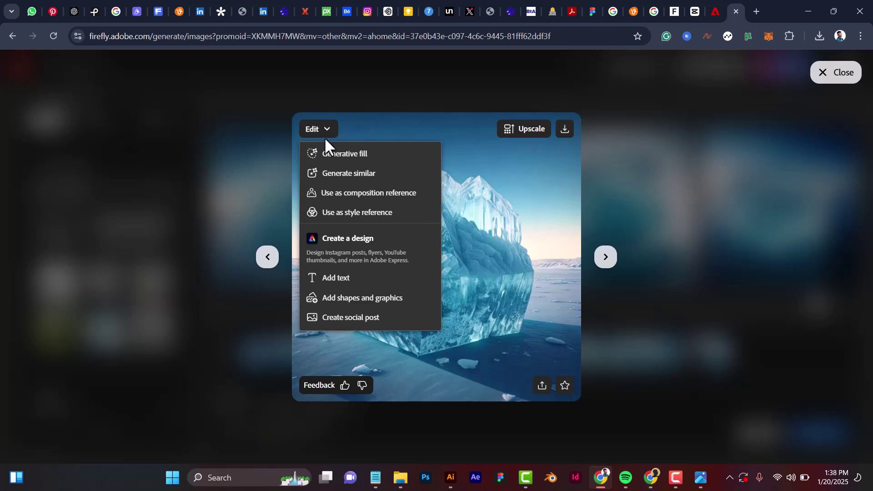
key(Escape)
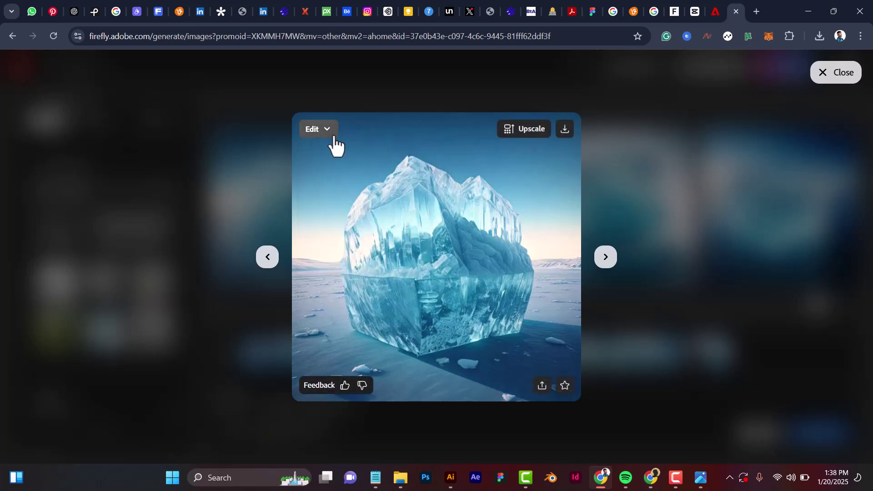
click(334, 137)
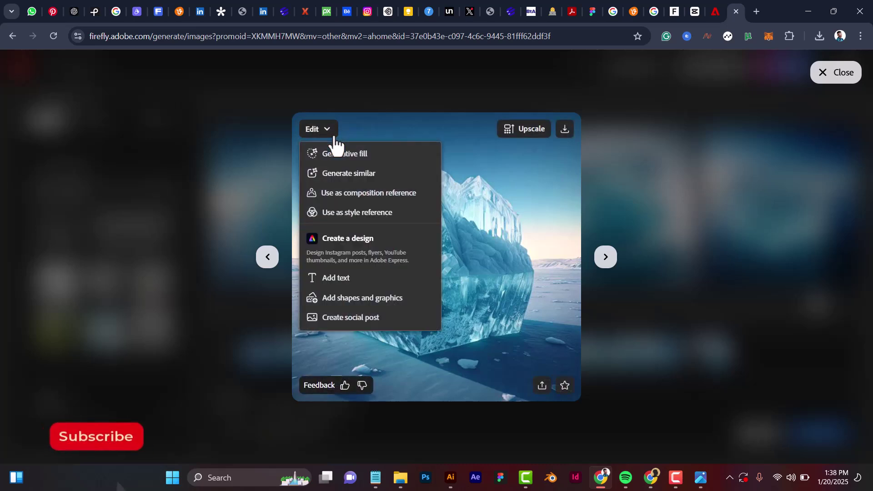
click(366, 213)
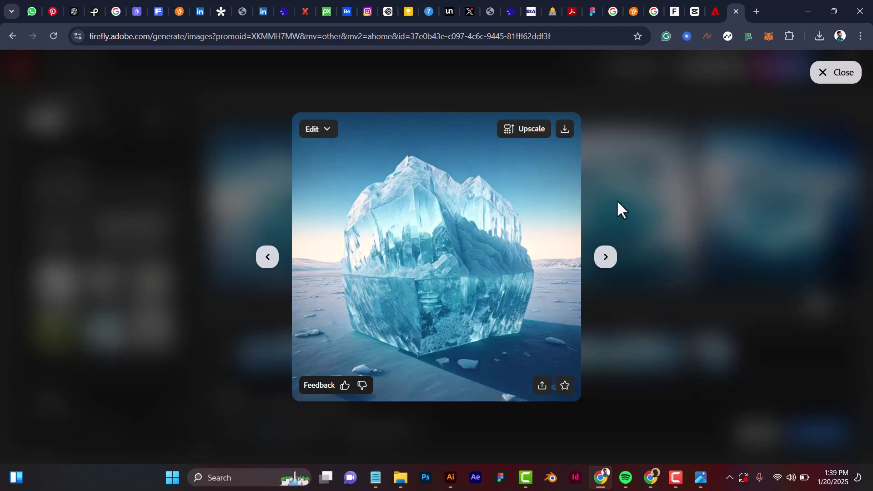
Close the enlarged image and upload Untitled-1-01.jpg from Downloads as the composition reference.
key(Escape)
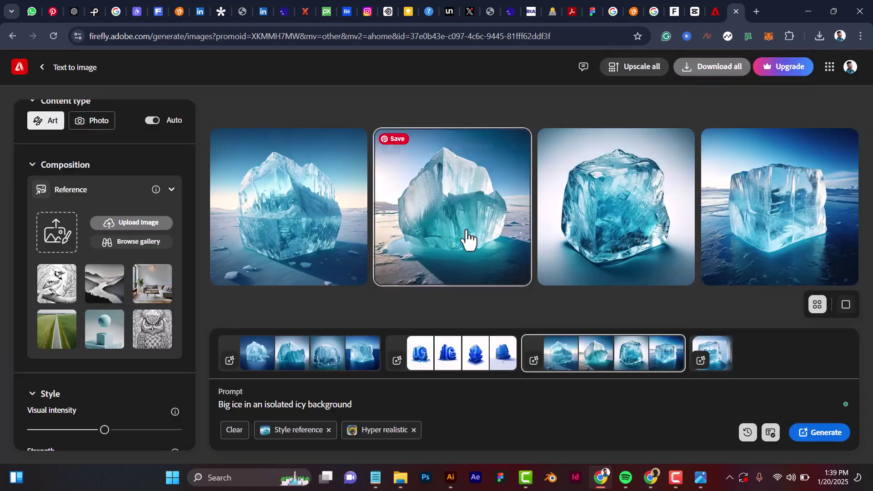
scroll(94, 253, down, 10)
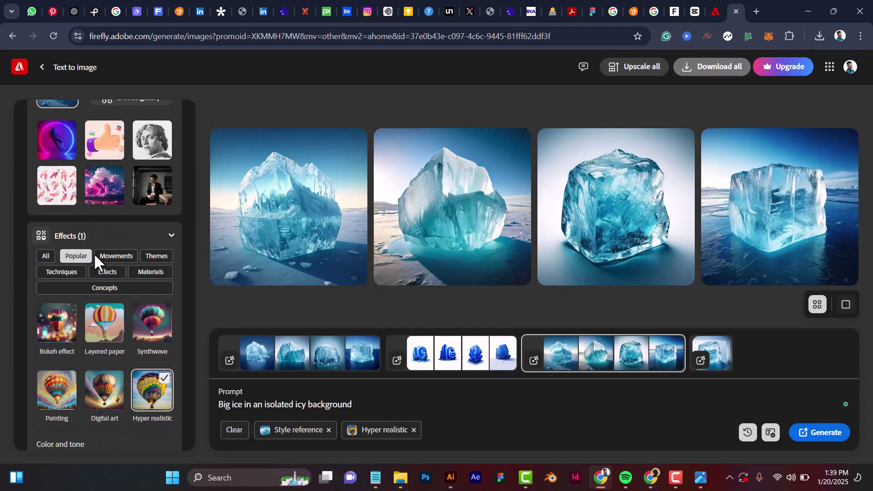
scroll(94, 253, up, 1)
scroll(93, 240, up, 3)
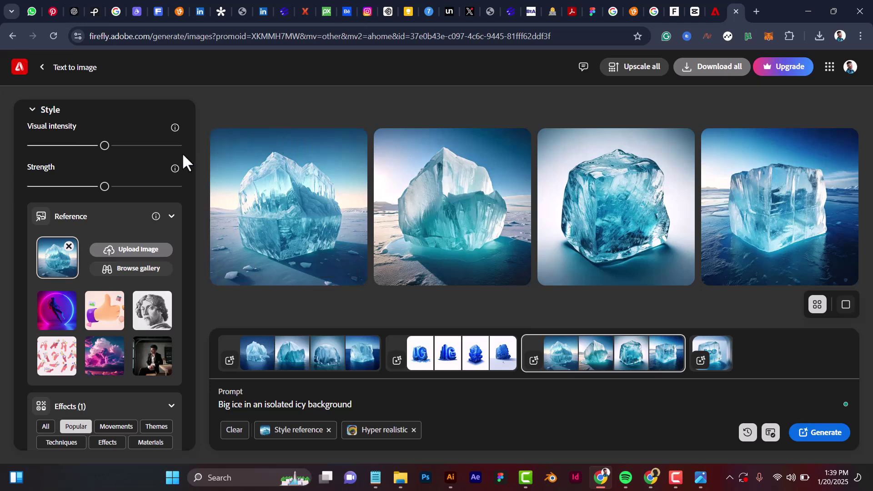
scroll(180, 155, up, 5)
scroll(180, 156, up, 1)
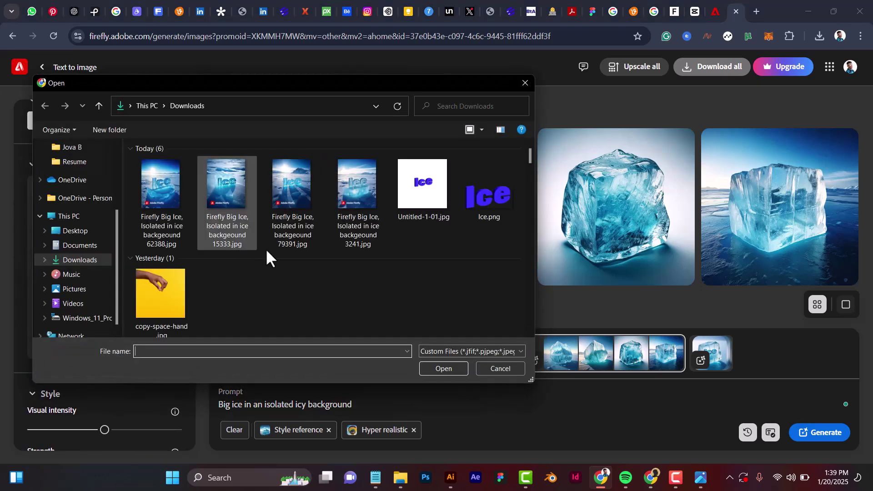
drag(254, 84, 296, 63)
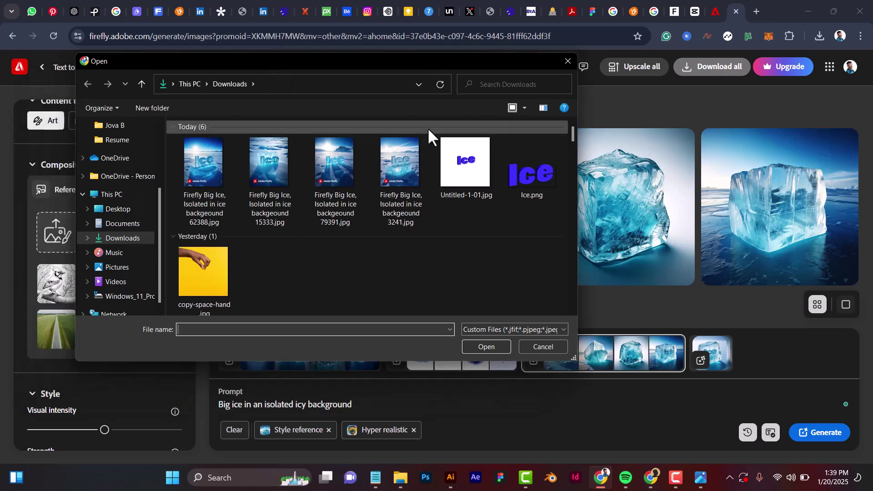
click(452, 169)
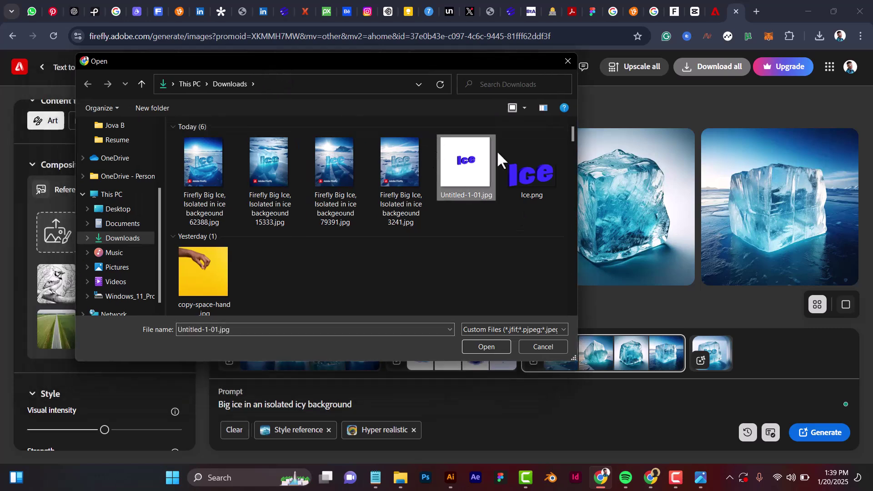
click(499, 348)
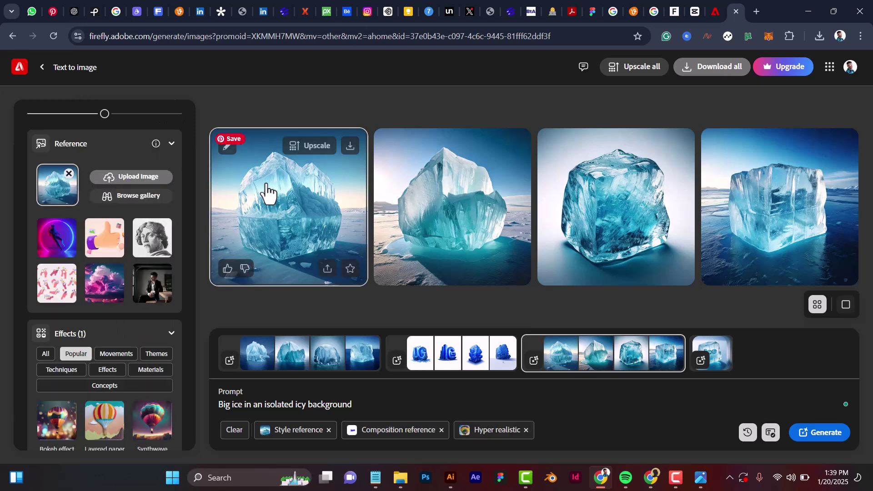
Raise the composition reference strength to its maximum and set the aspect ratio to Portrait (3:4).
scroll(162, 238, up, 5)
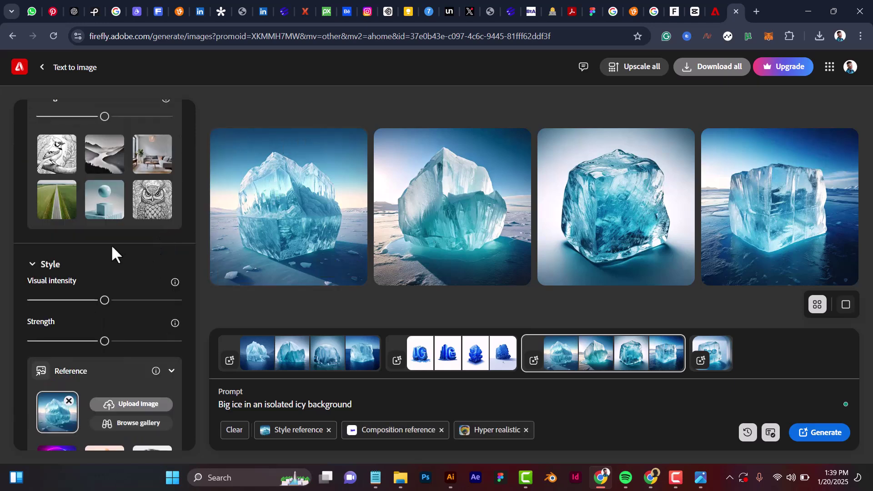
scroll(112, 247, up, 5)
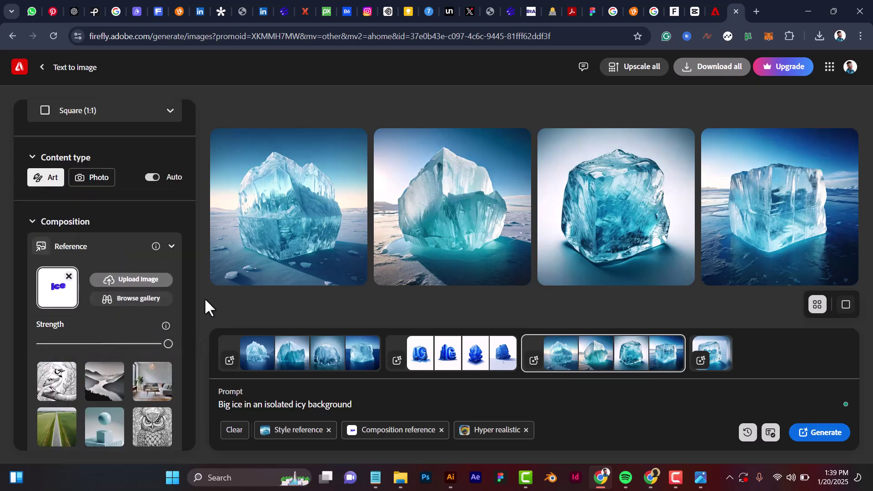
scroll(176, 218, up, 3)
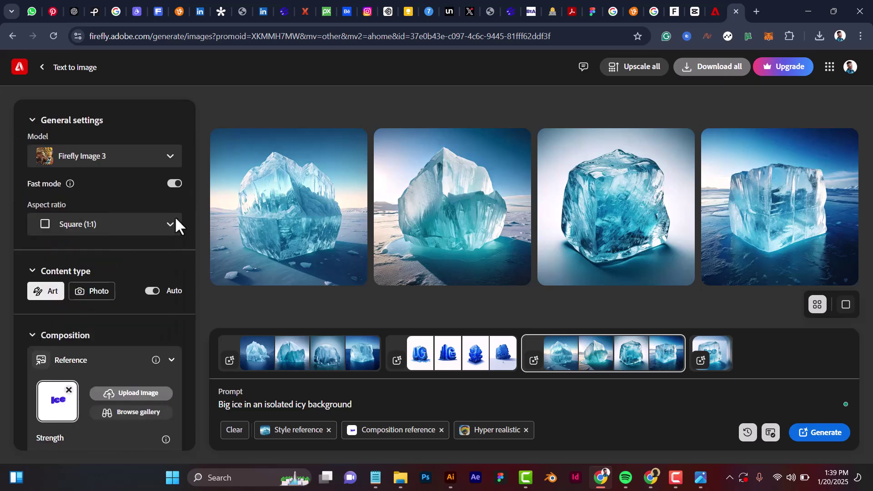
scroll(176, 218, down, 1)
scroll(164, 223, up, 1)
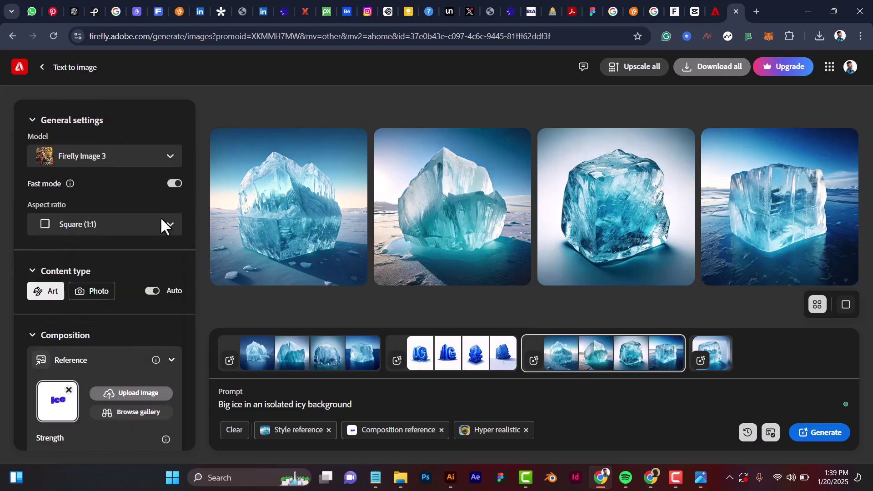
click(105, 230)
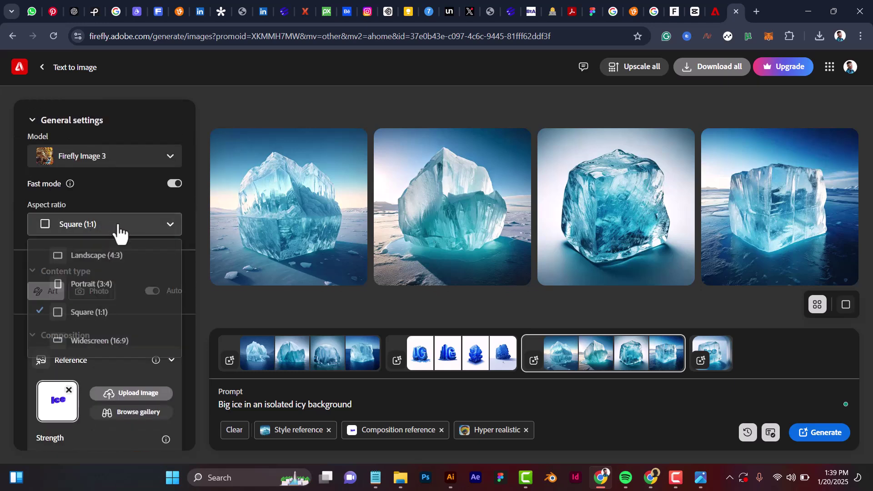
click(90, 291)
Review the content type, composition reference, style reference, effects and prompt settings before generating.
scroll(137, 243, down, 2)
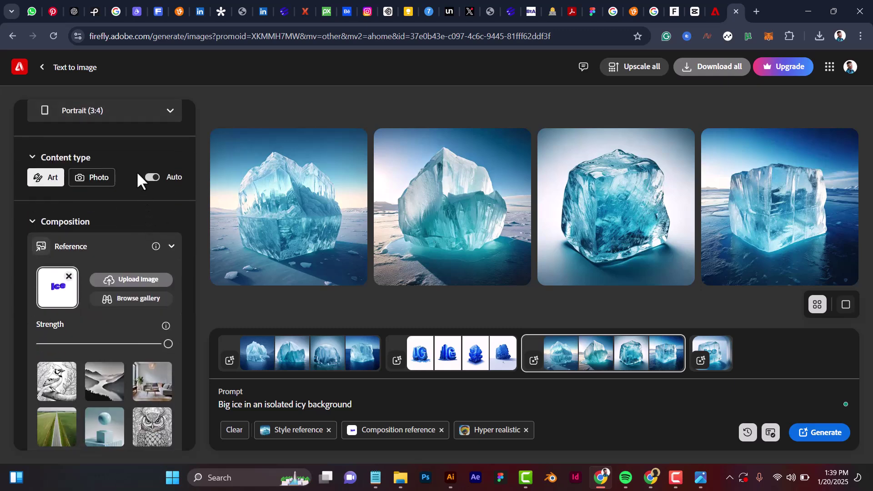
scroll(136, 171, down, 2)
scroll(137, 177, down, 7)
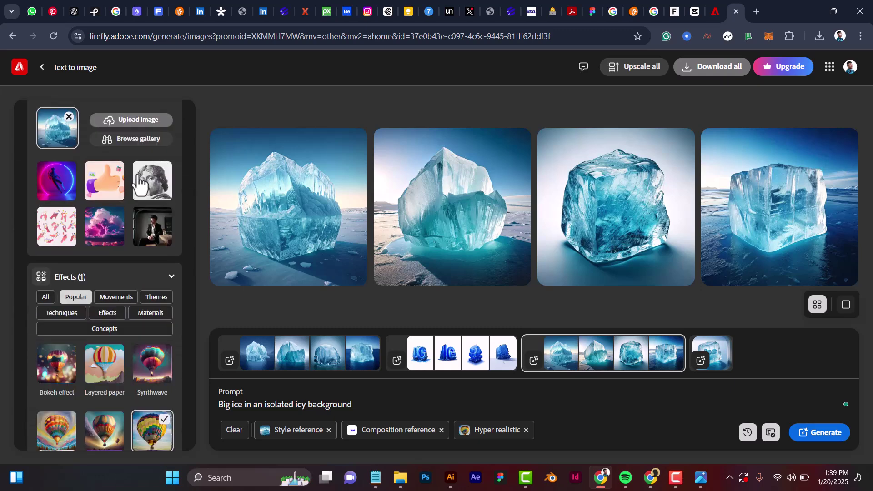
scroll(146, 273, up, 1)
scroll(150, 292, down, 3)
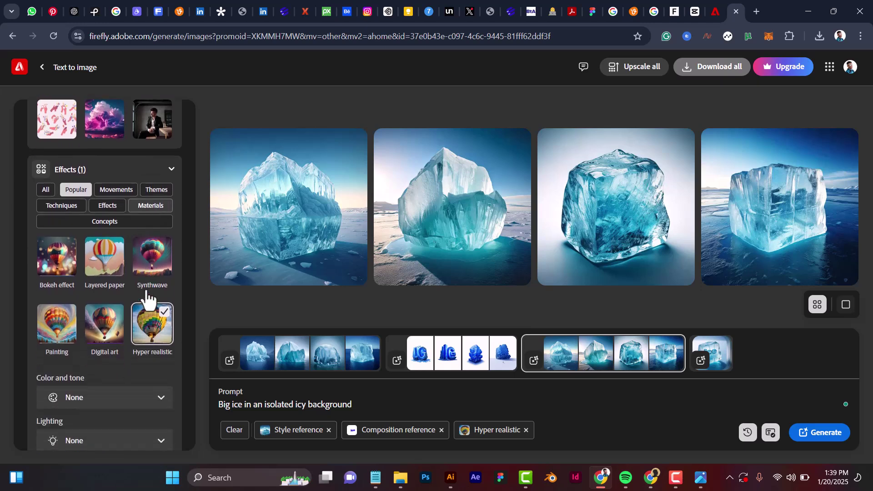
scroll(150, 306, up, 5)
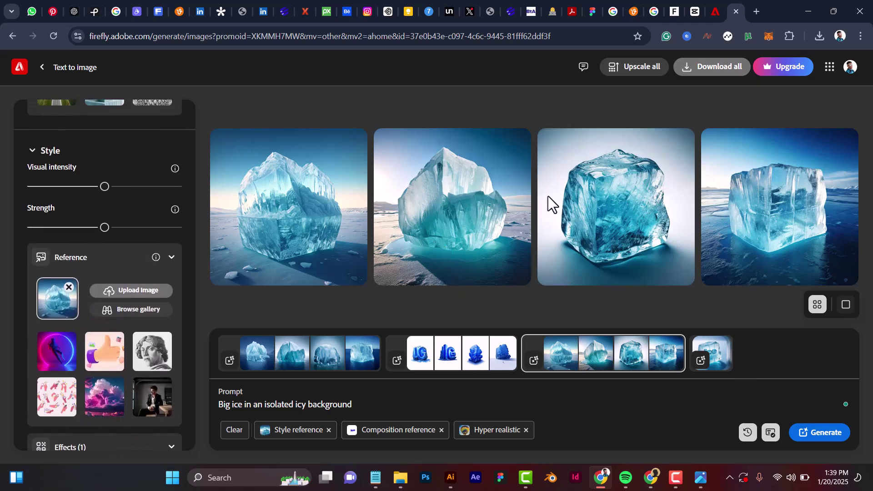
scroll(116, 258, up, 1)
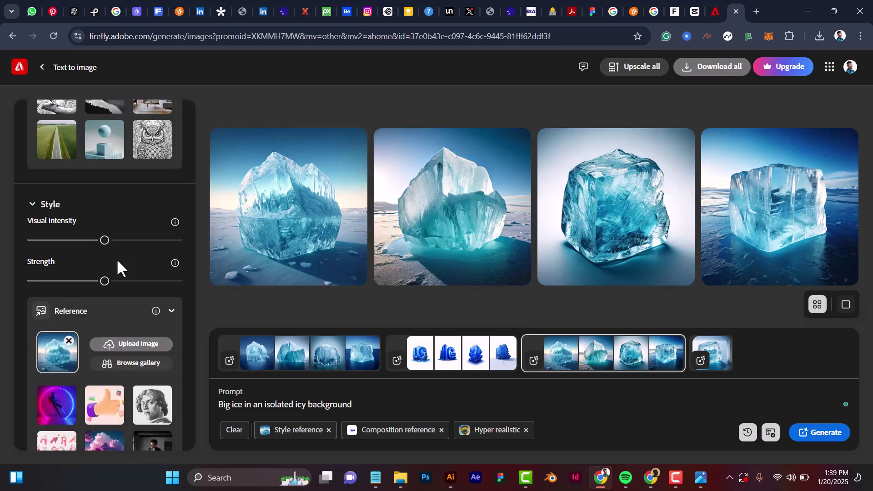
scroll(117, 266, down, 2)
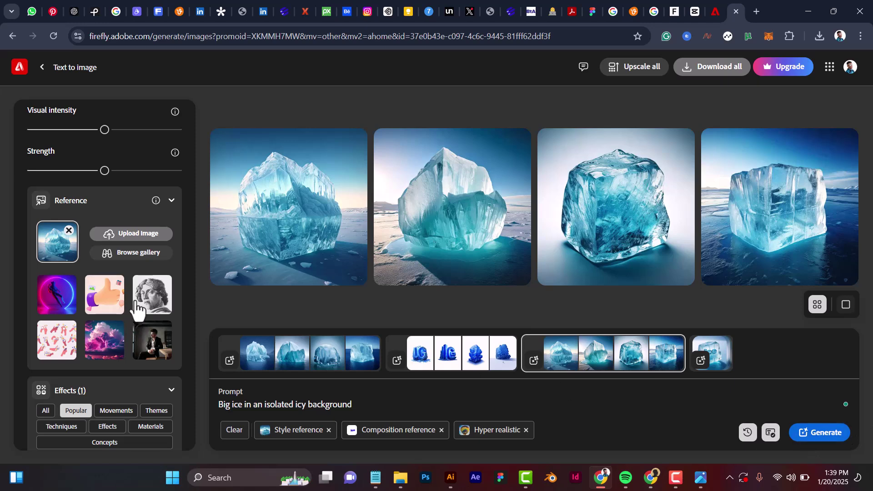
scroll(119, 310, down, 4)
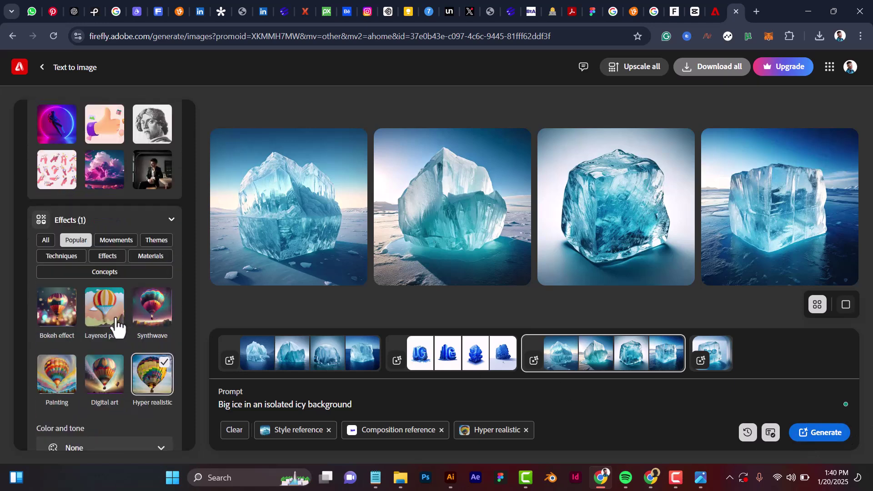
scroll(116, 325, down, 3)
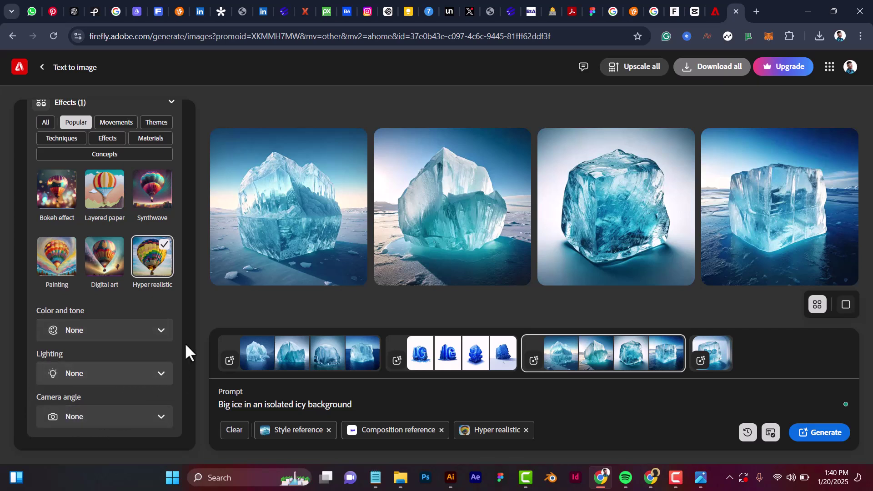
mouse_move(493, 266)
scroll(138, 183, up, 6)
scroll(138, 181, up, 4)
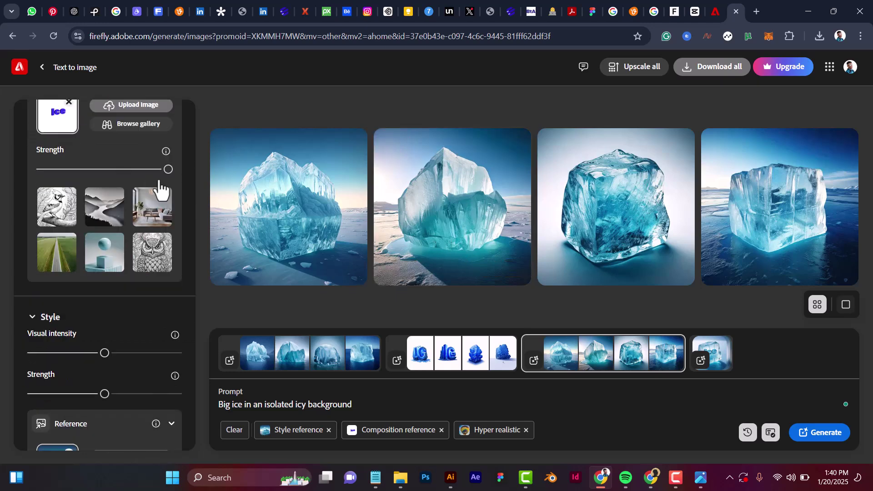
scroll(137, 207, up, 6)
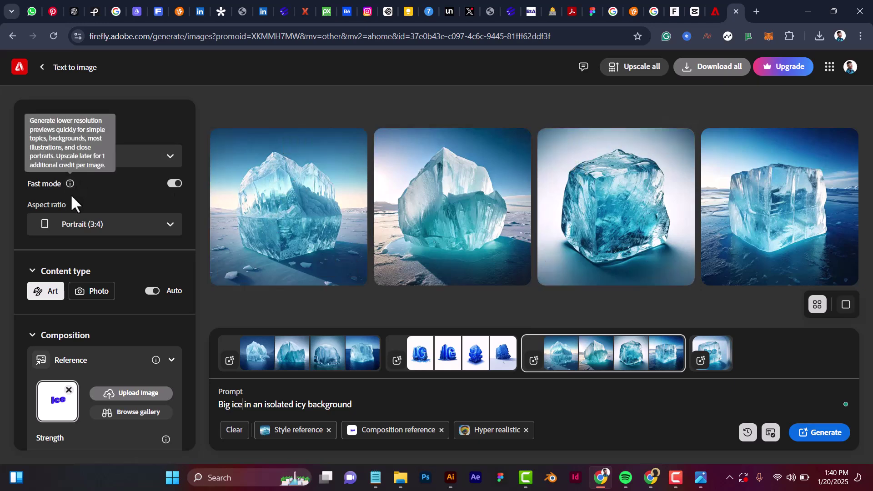
scroll(70, 200, down, 9)
scroll(82, 227, down, 2)
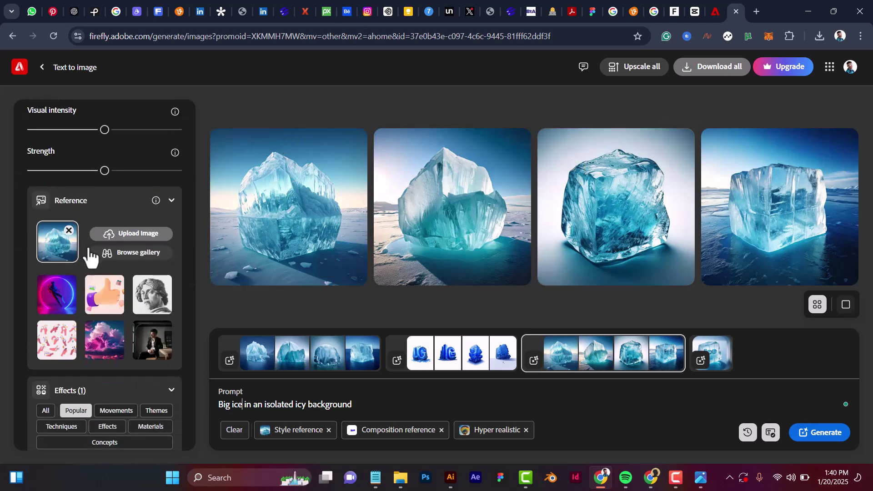
scroll(90, 245, up, 1)
scroll(61, 215, up, 10)
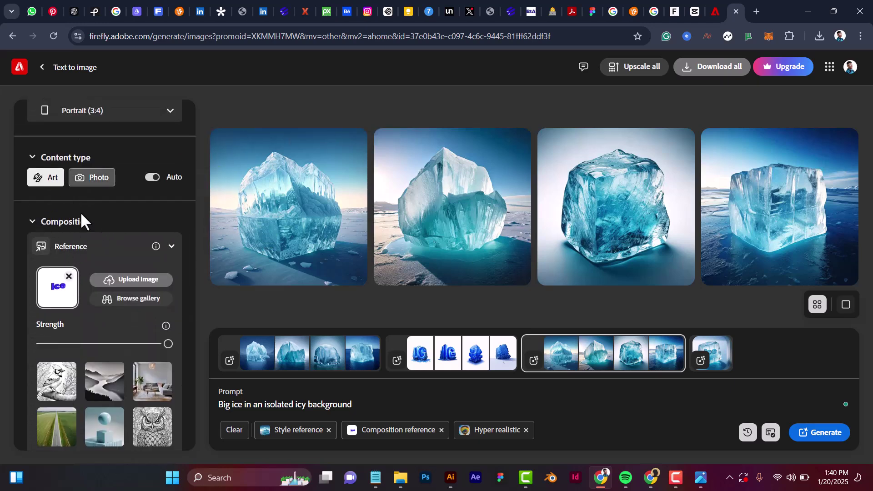
scroll(60, 216, down, 1)
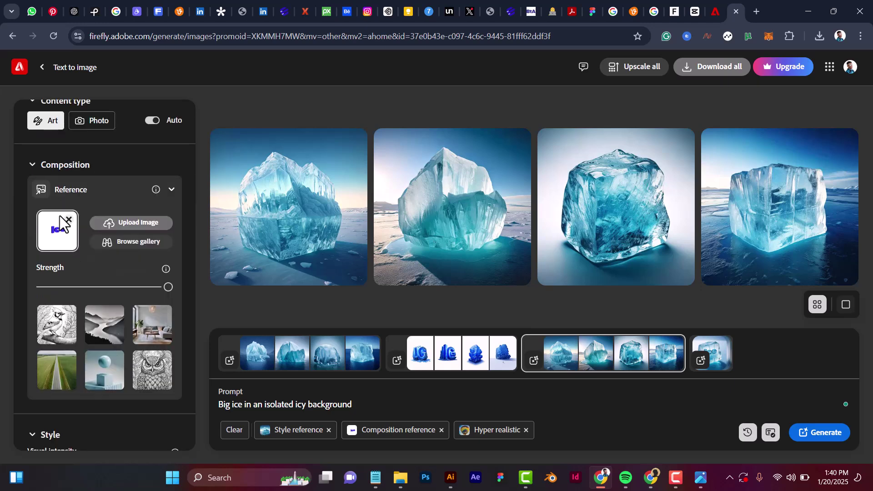
scroll(69, 155, down, 3)
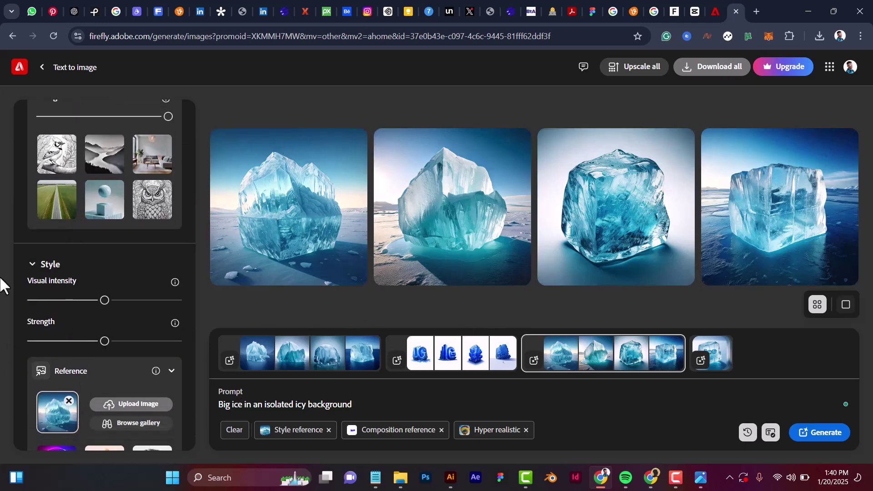
Generate images from the prompt and both references, and browse the enlarged results up to the third image.
click(811, 436)
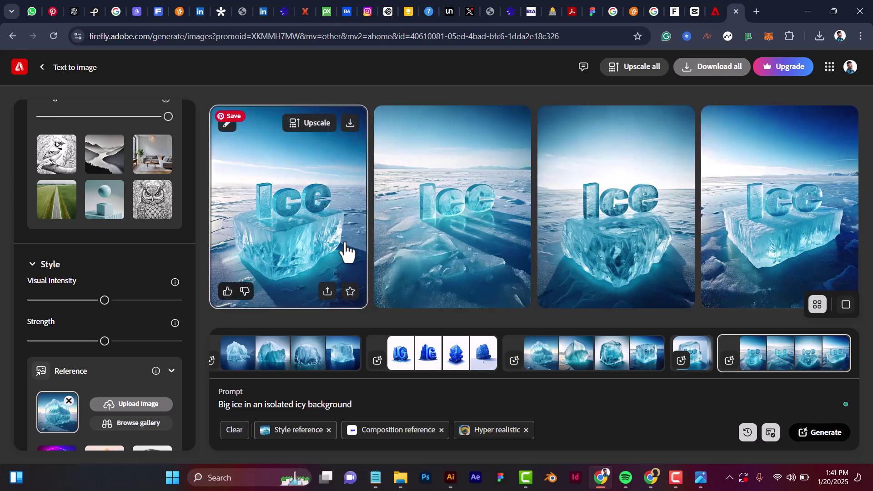
click(324, 245)
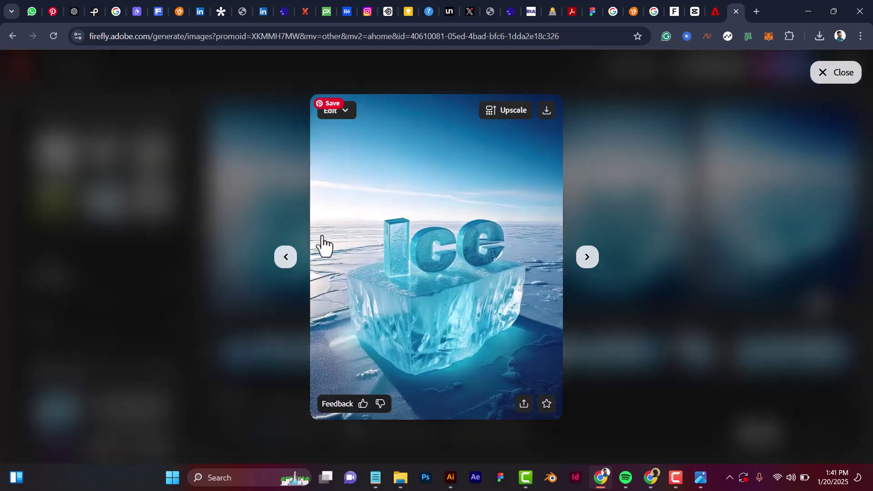
click(286, 258)
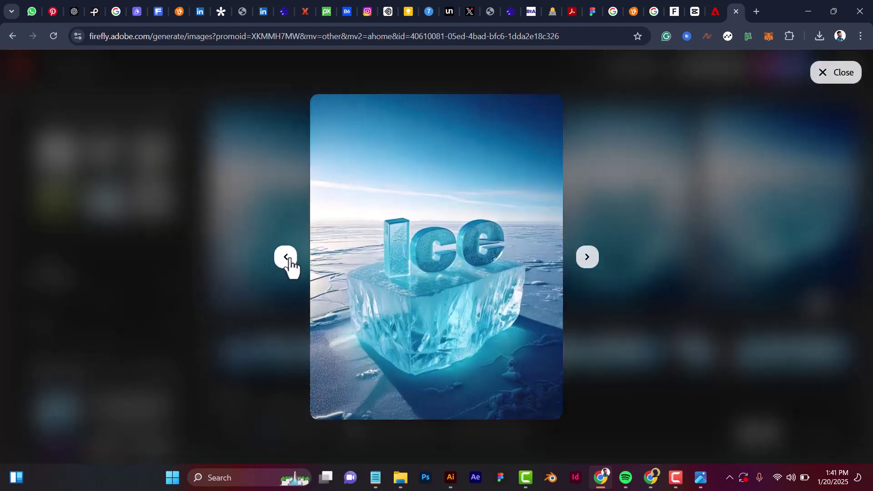
click(587, 258)
click(587, 258)
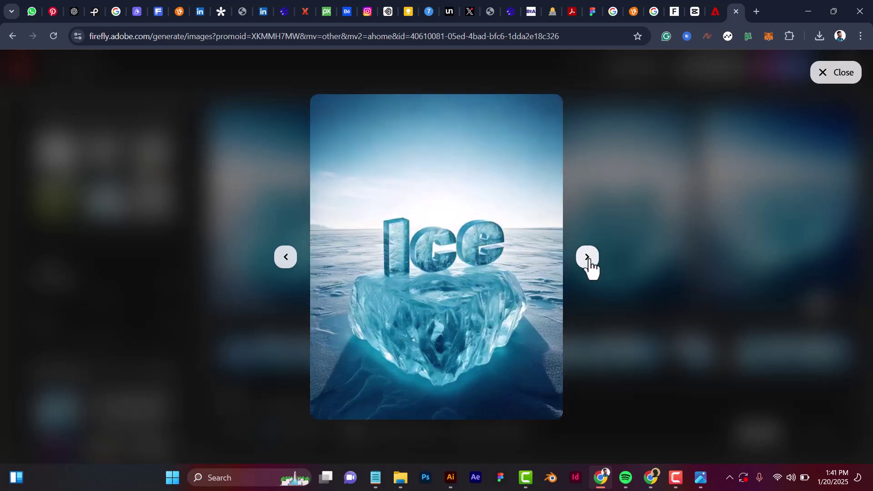
Download the third and second generated "Ice" images, and close the enlarged preview.
mouse_move(461, 224)
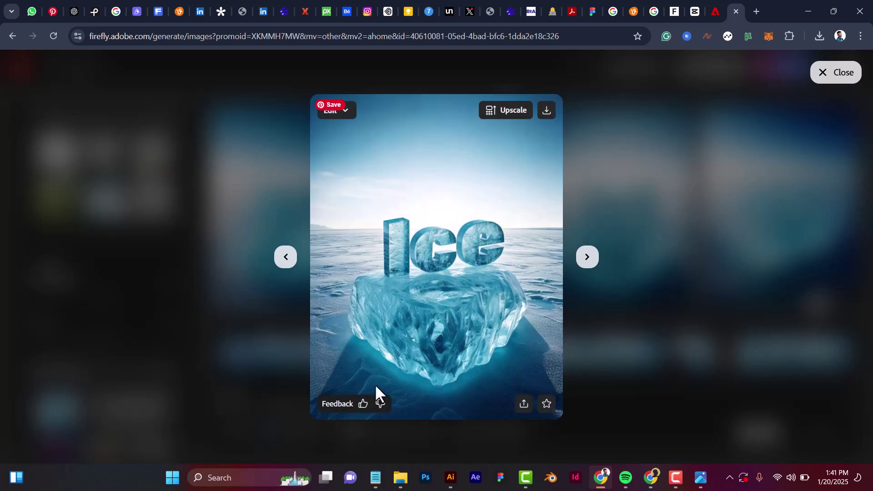
click(549, 114)
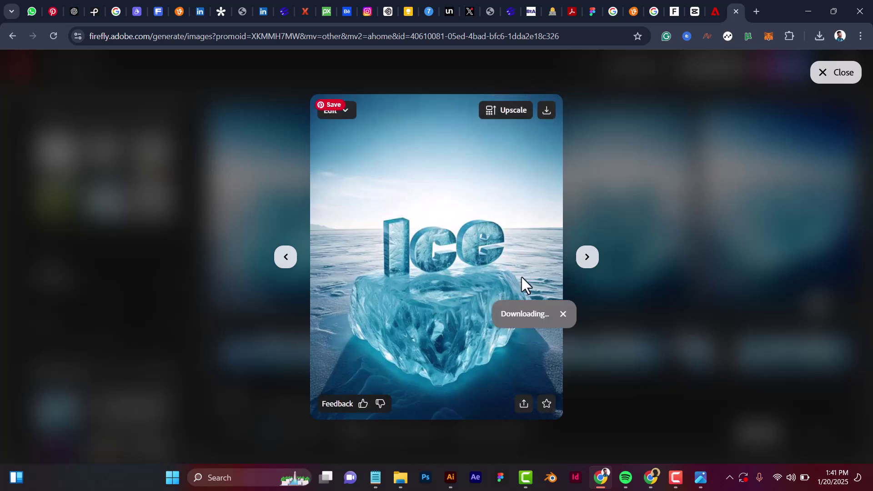
click(284, 258)
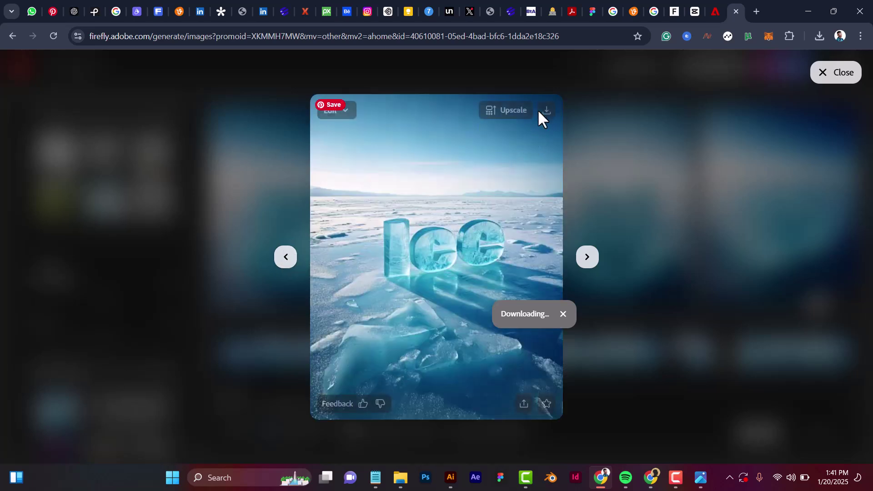
click(547, 114)
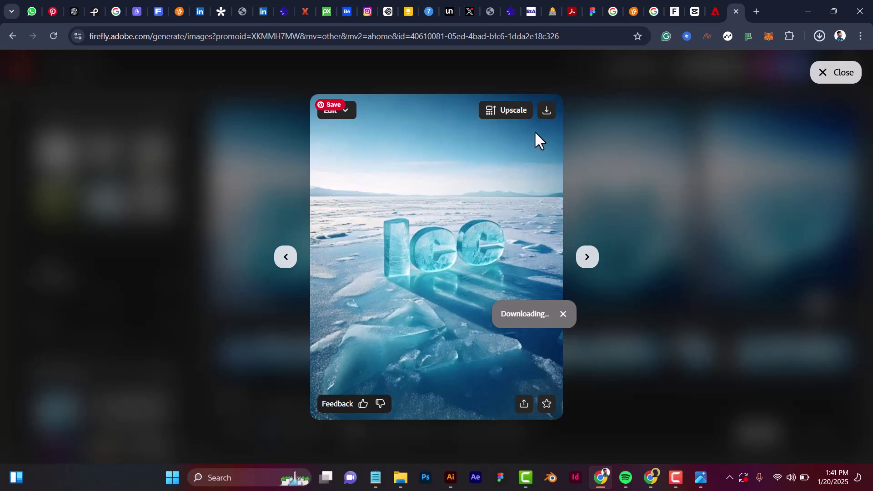
click(257, 304)
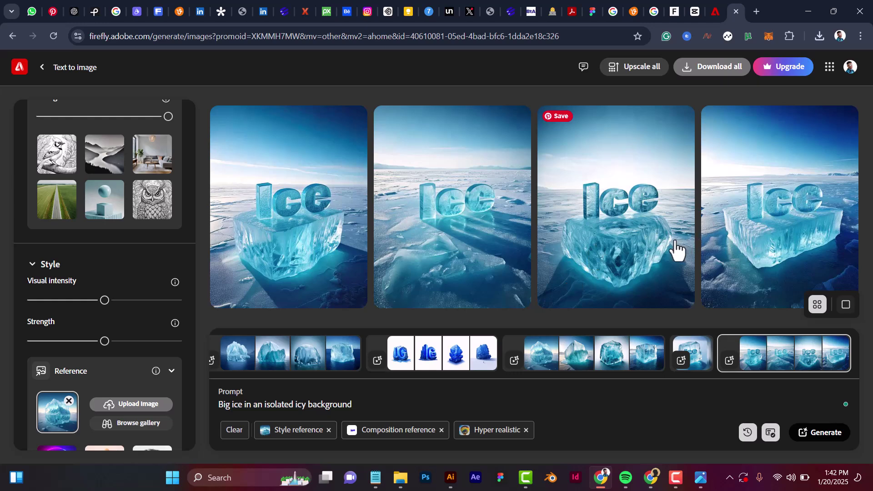
Examine the third generated "Ice" image enlarged, and review the prompt and the composition and style reference settings.
click(635, 234)
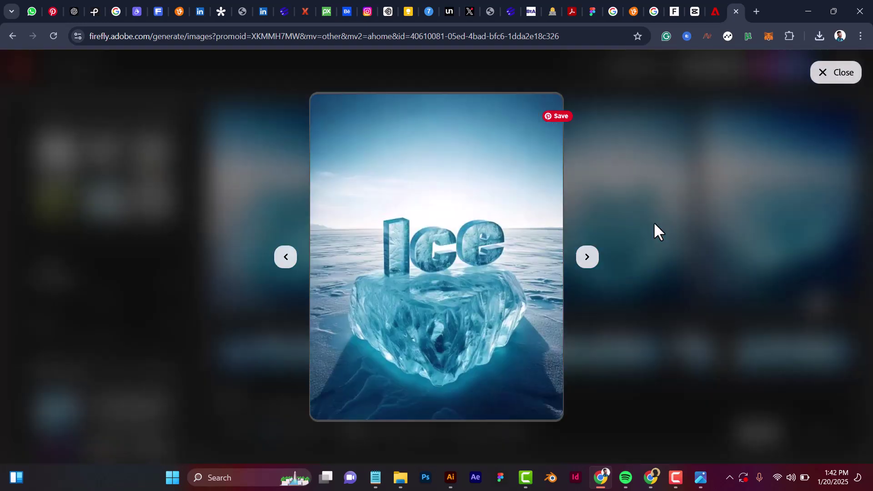
click(682, 185)
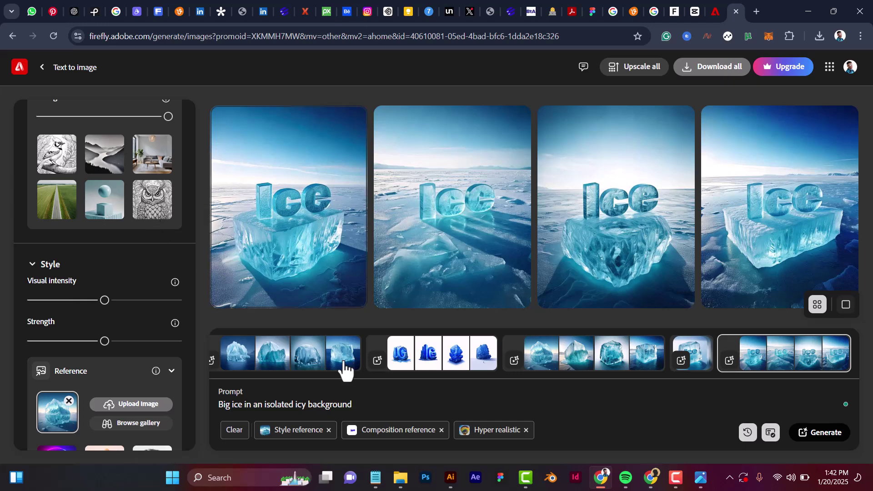
drag(355, 405, 156, 415)
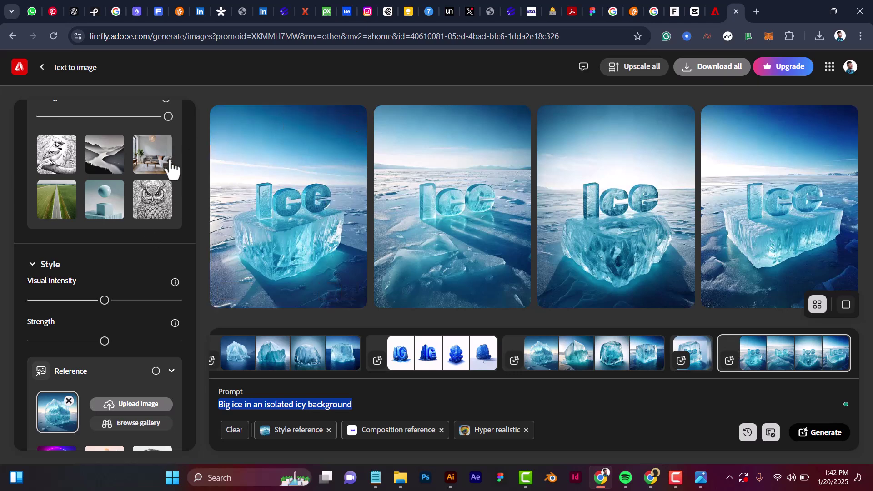
scroll(171, 169, up, 6)
scroll(161, 214, down, 4)
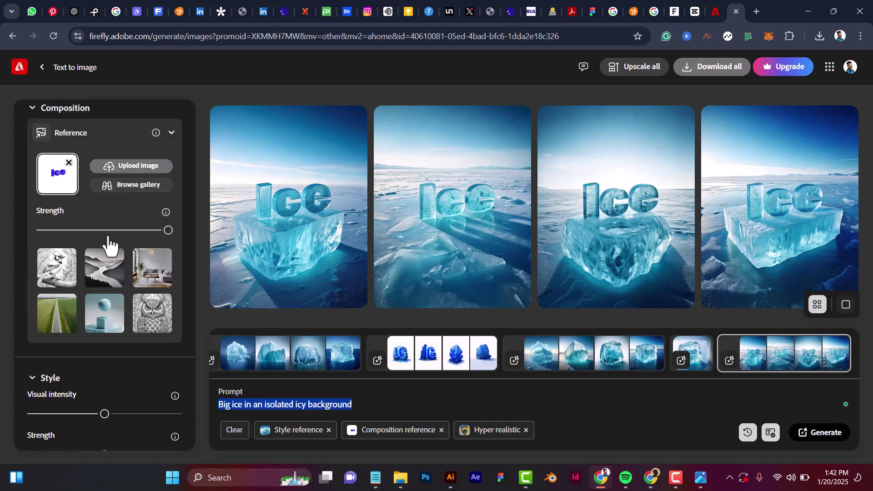
scroll(77, 302, down, 4)
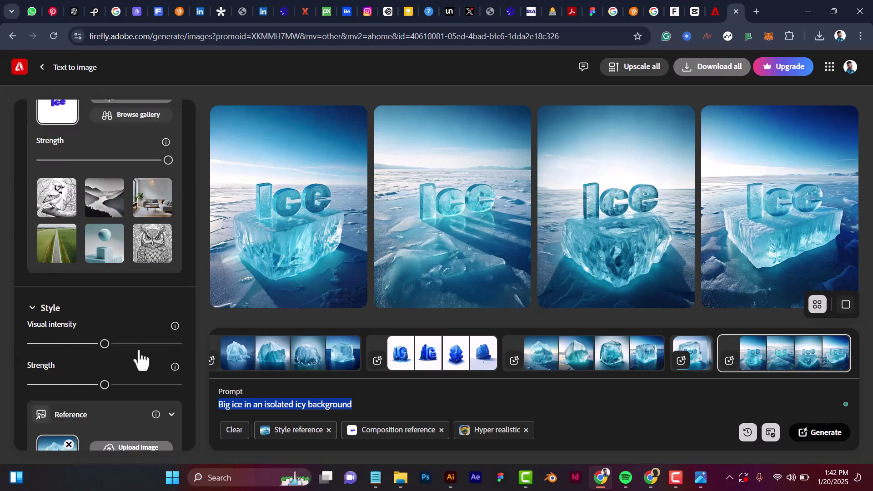
scroll(106, 361, down, 3)
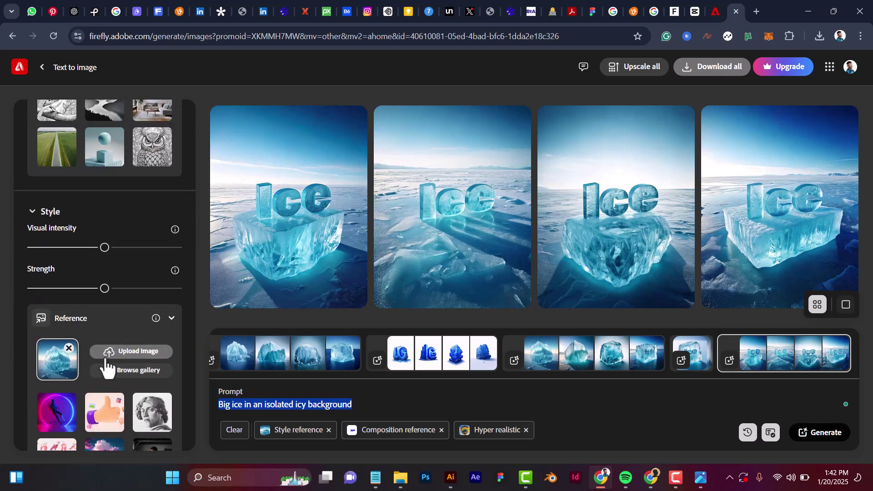
mouse_move(253, 273)
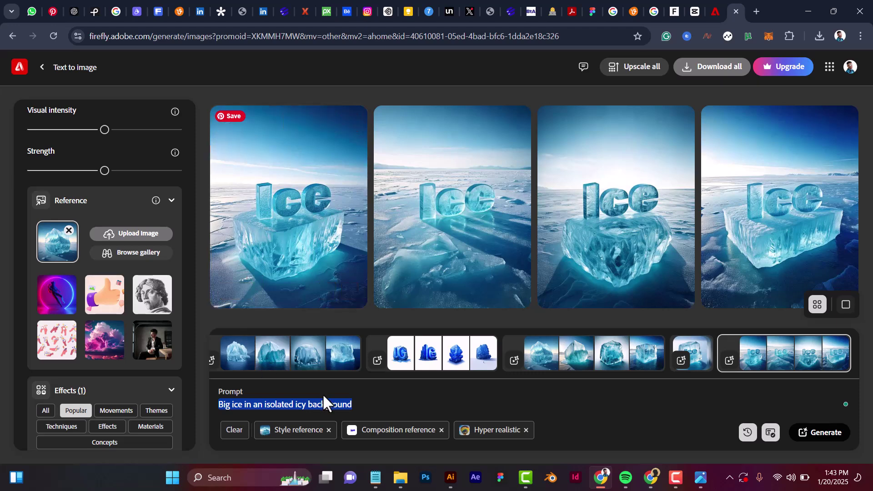
click(353, 404)
drag(341, 404, 219, 404)
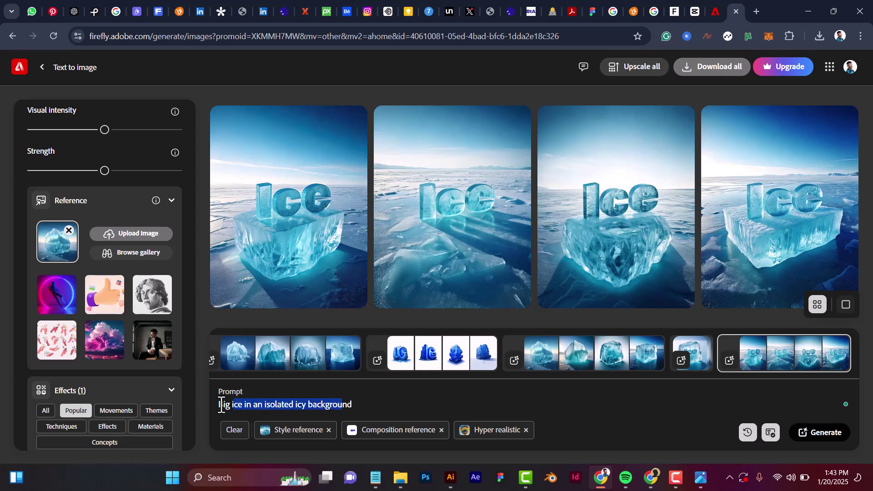
drag(356, 408, 185, 413)
Search for "lexica" in a new browser tab and open the lexica.art website.
click(756, 11)
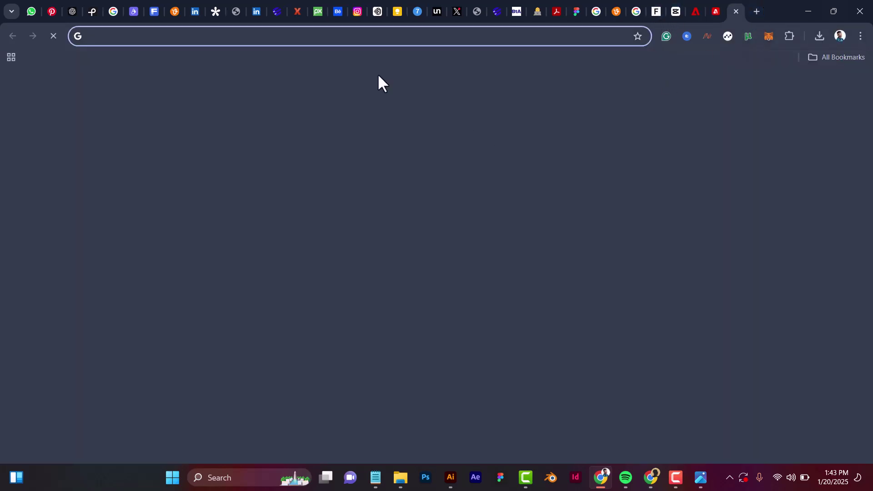
click(181, 36)
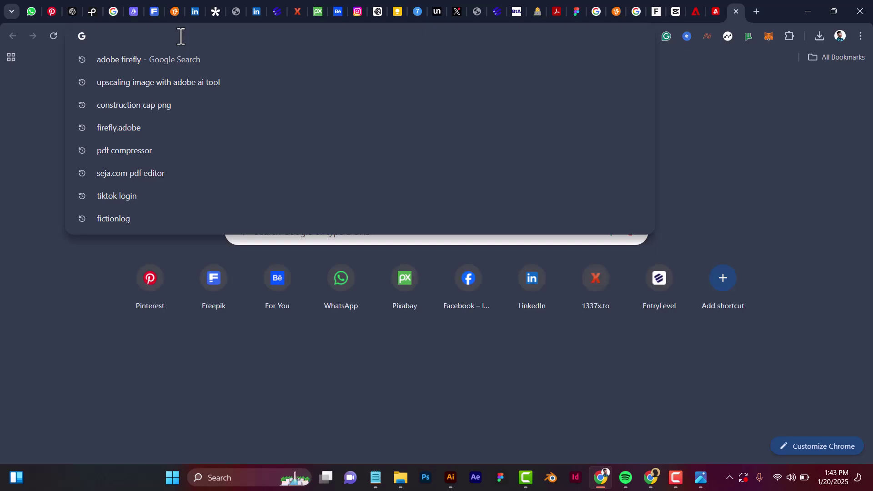
text(lexica)
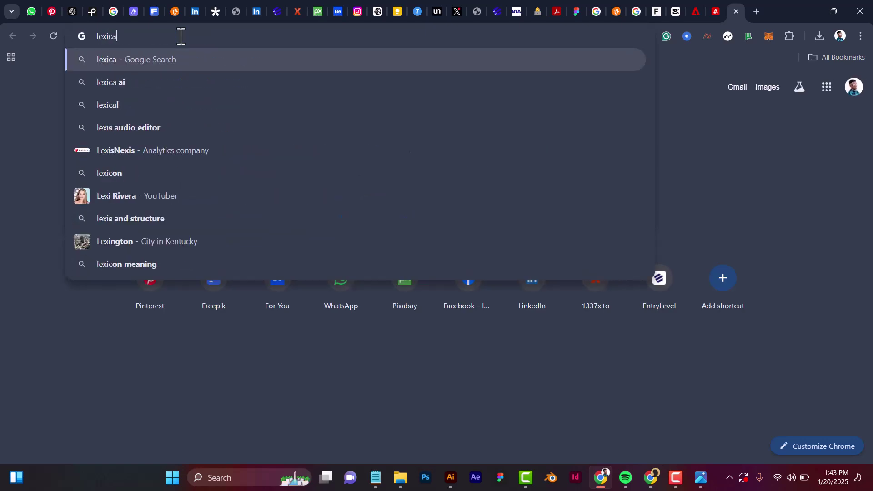
key(Return)
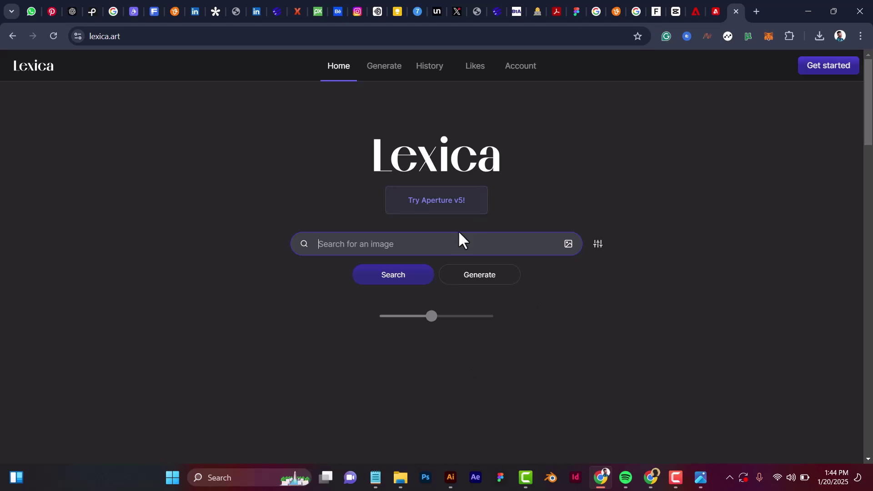
Look over Lexica's image search options and browse the home page gallery for a reference image.
click(567, 245)
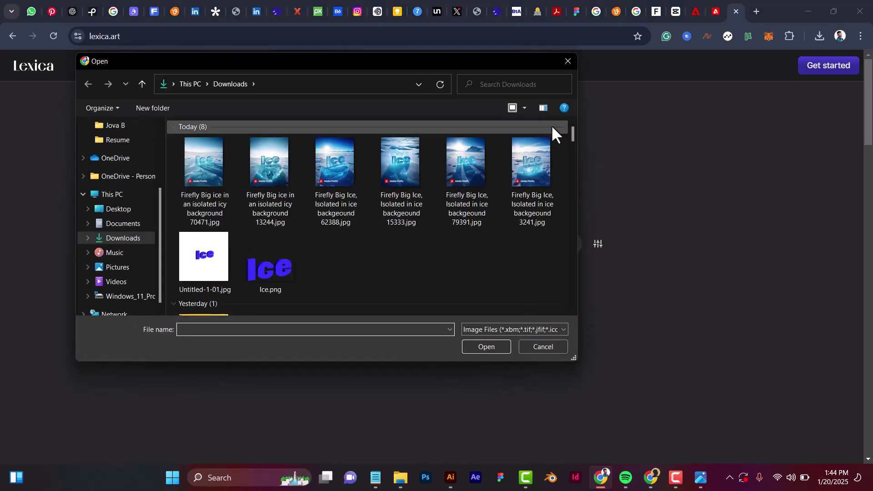
click(568, 61)
scroll(478, 291, down, 1)
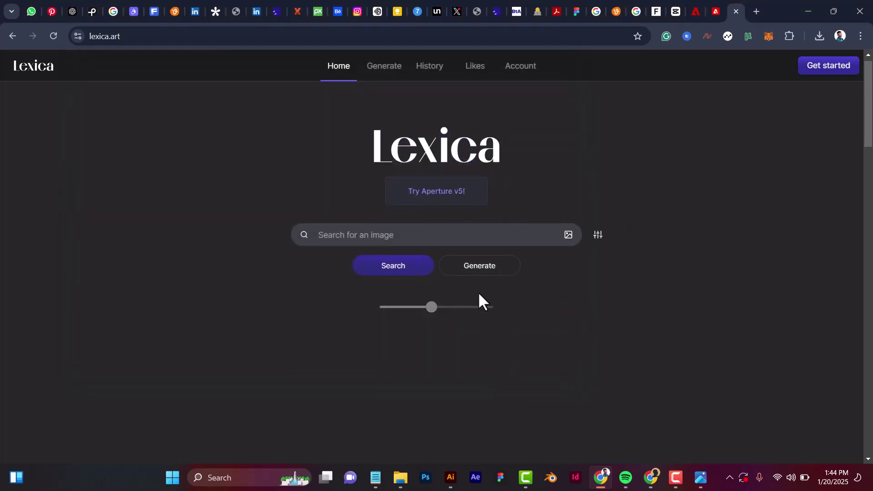
scroll(482, 286, down, 5)
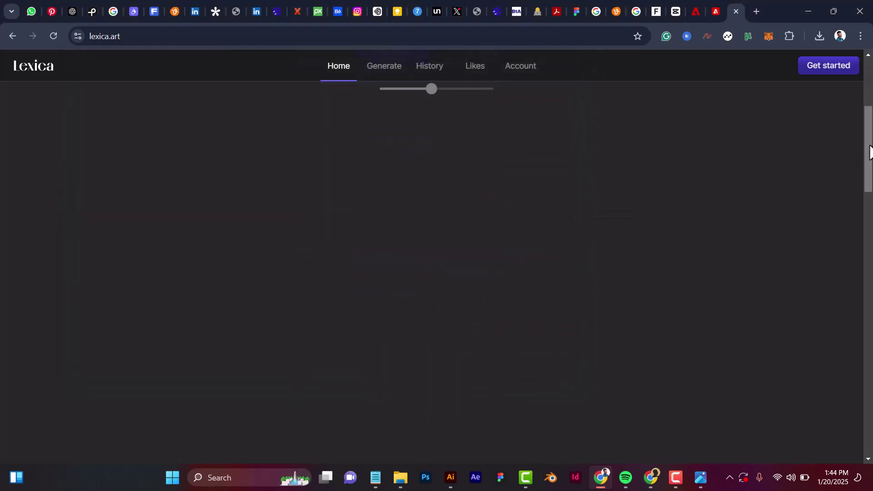
click(870, 439)
drag(870, 439, 864, 177)
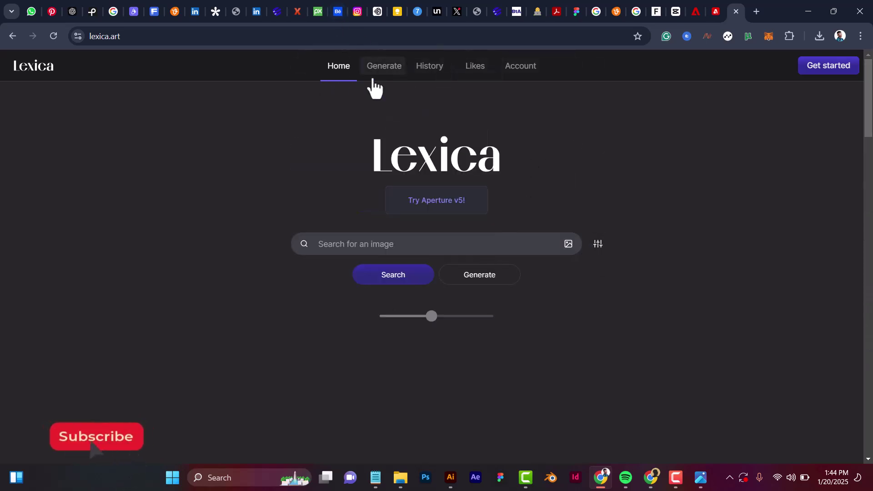
mouse_move(868, 89)
mouse_down()
mouse_move(871, 409)
mouse_move(867, 86)
mouse_up()
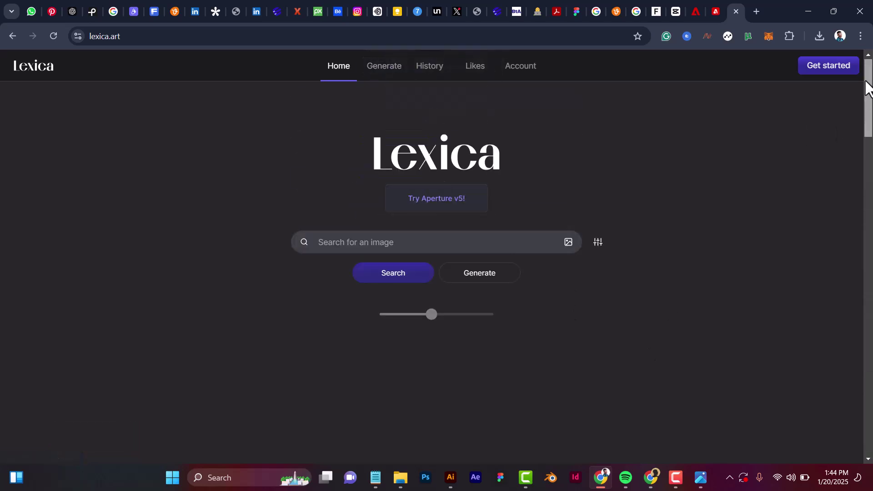
scroll(582, 336, down, 3)
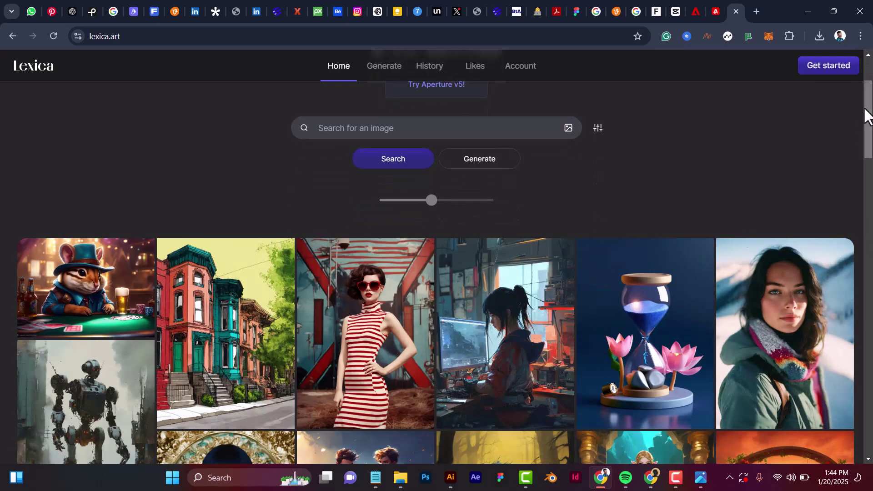
drag(865, 111, 869, 267)
mouse_move(808, 266)
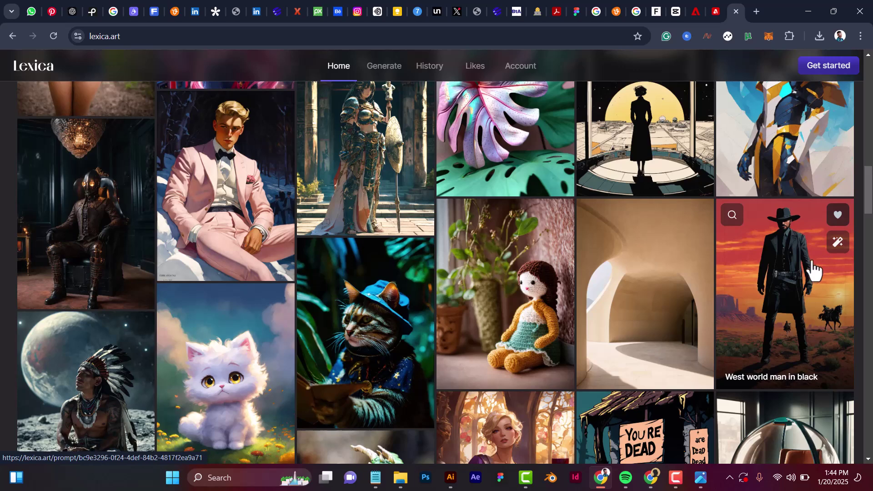
Open the gallery image of the cowboy in black, copy its prompt "West world man in black" and download the image.
click(802, 274)
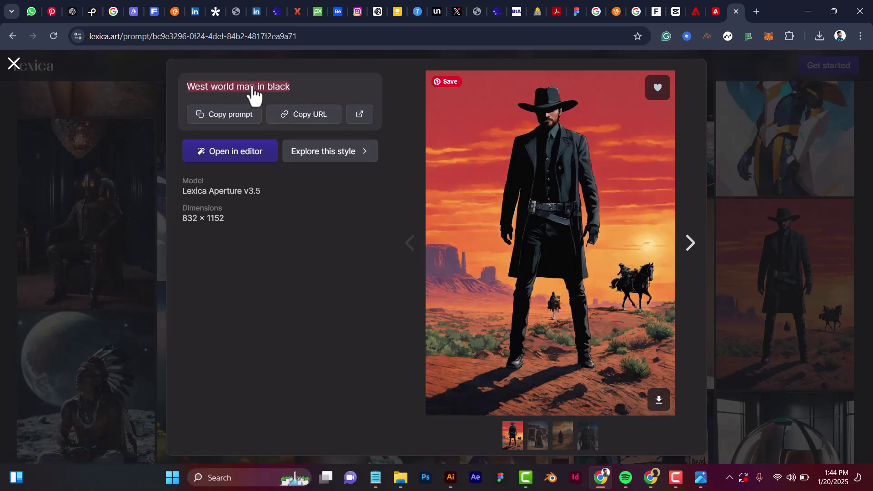
double_click(279, 86)
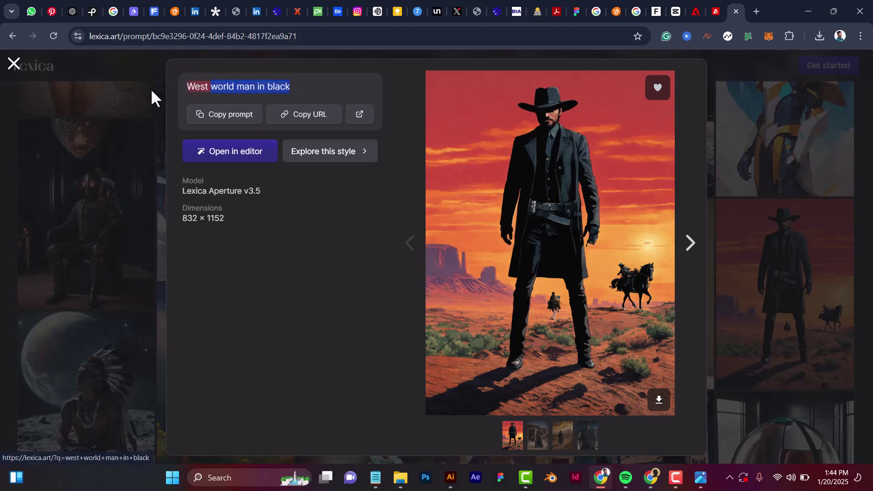
drag(151, 89, 205, 94)
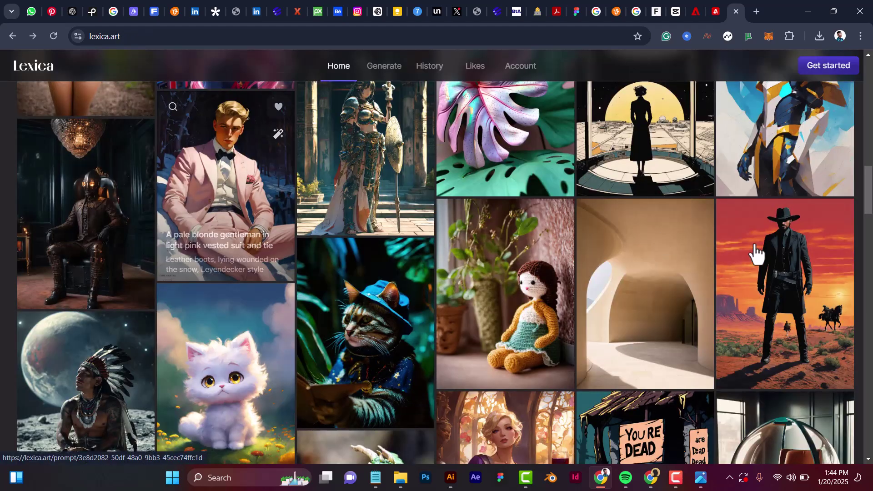
click(800, 264)
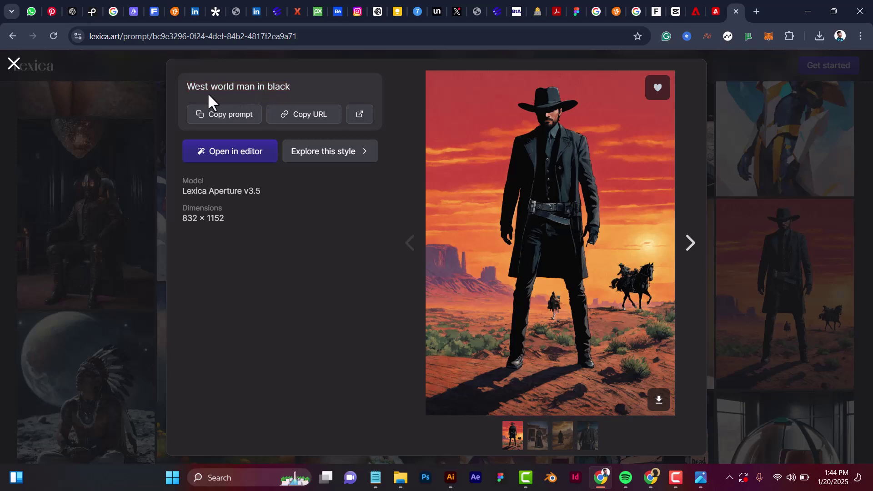
click(249, 114)
drag(293, 88, 184, 86)
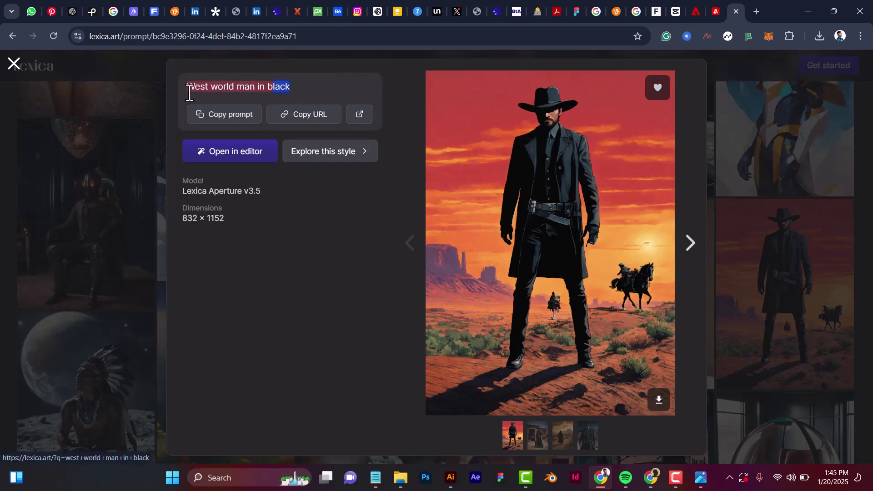
right_click(212, 92)
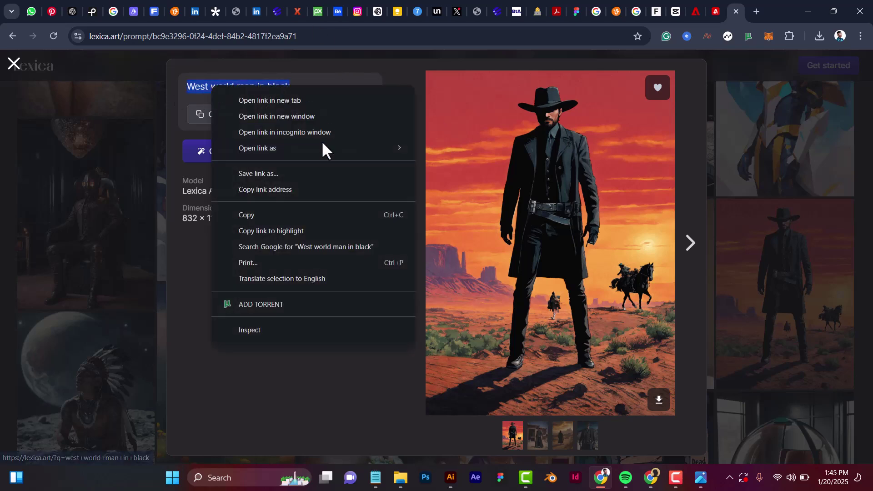
click(260, 216)
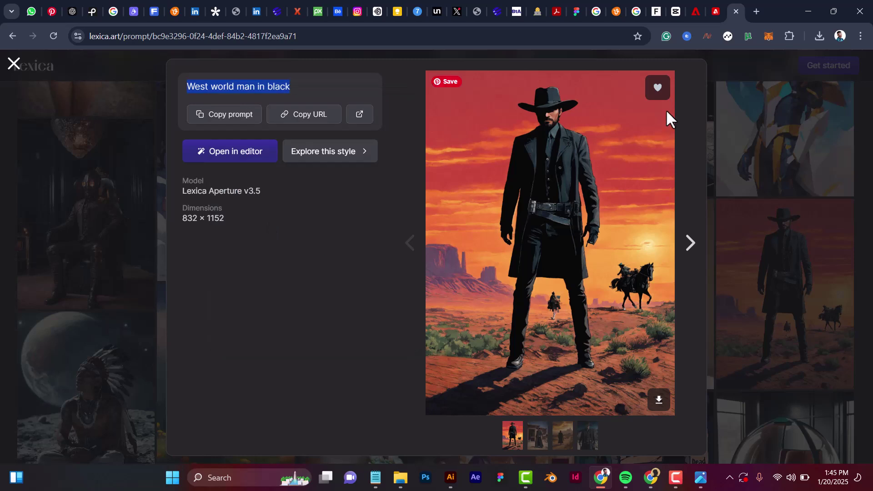
click(667, 370)
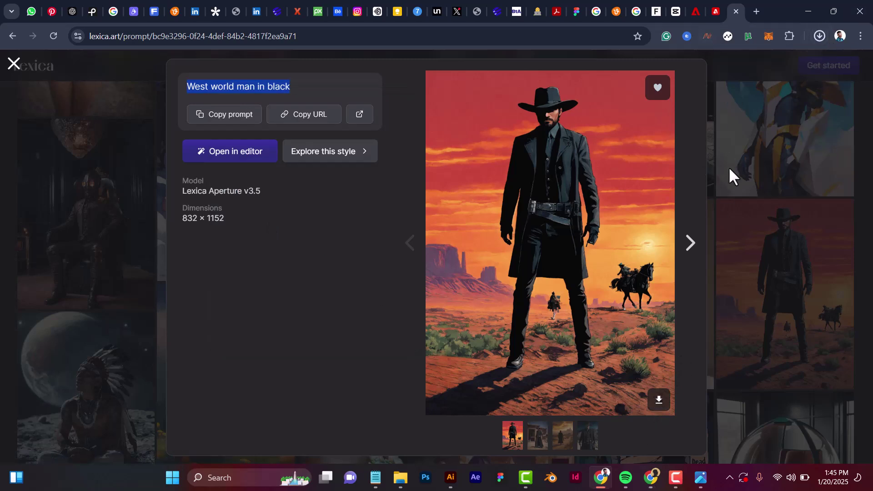
Switch back to Adobe Firefly and remove both the ice style reference and the "Ice" lettering composition reference.
click(714, 14)
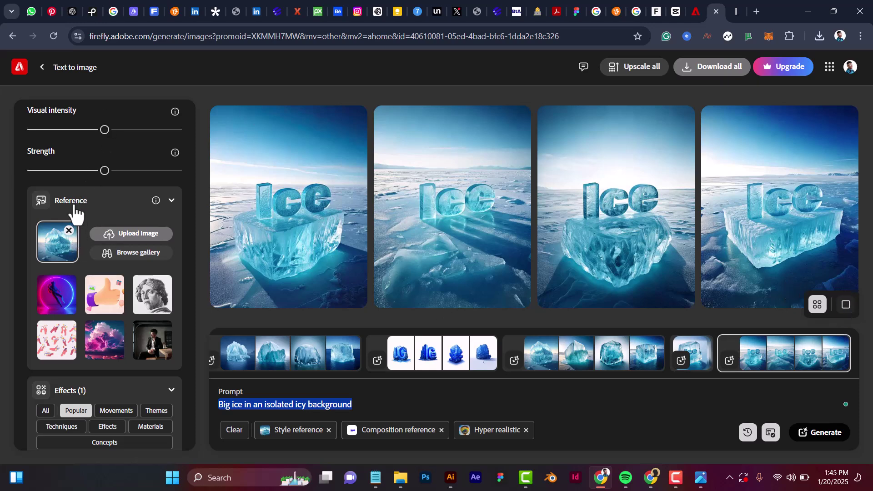
click(68, 230)
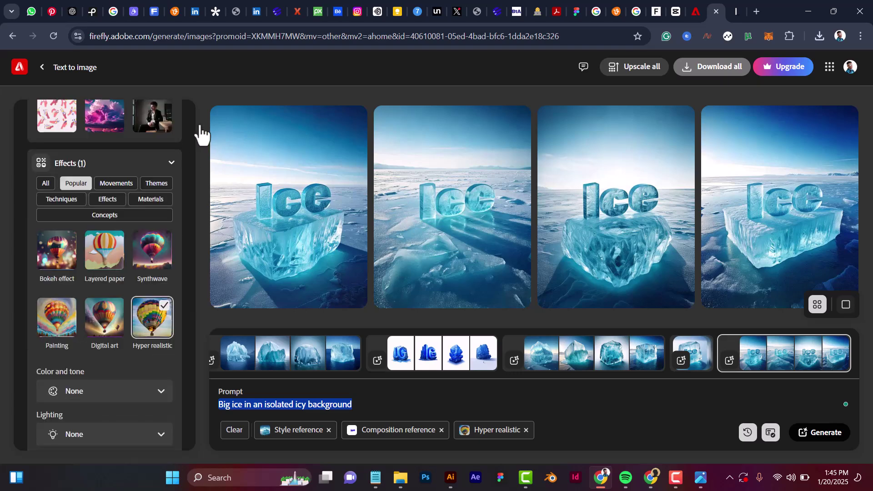
scroll(150, 200, up, 5)
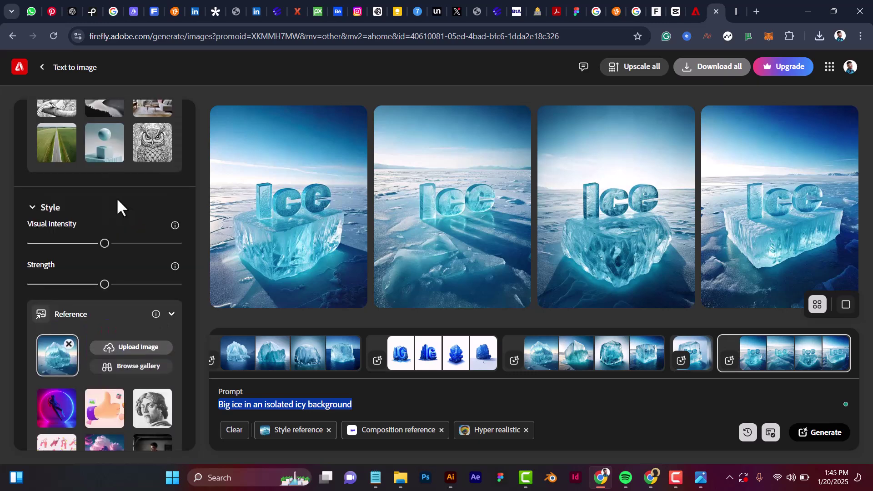
click(69, 344)
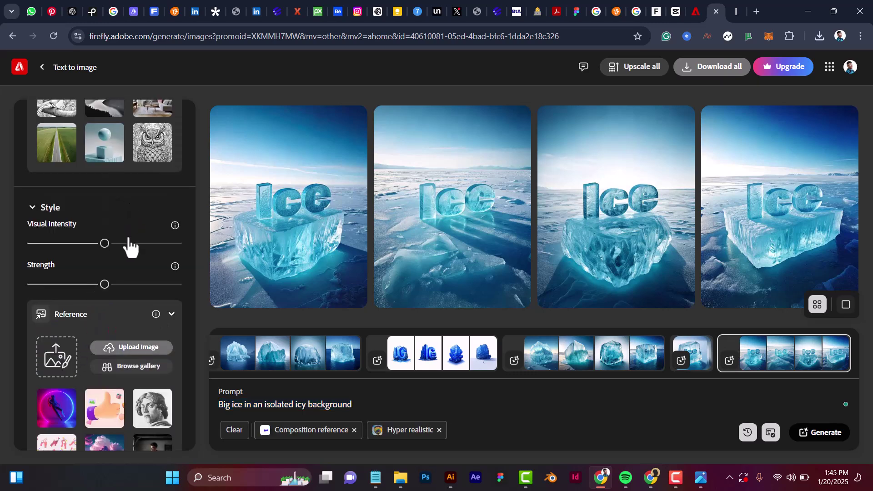
scroll(81, 187, up, 4)
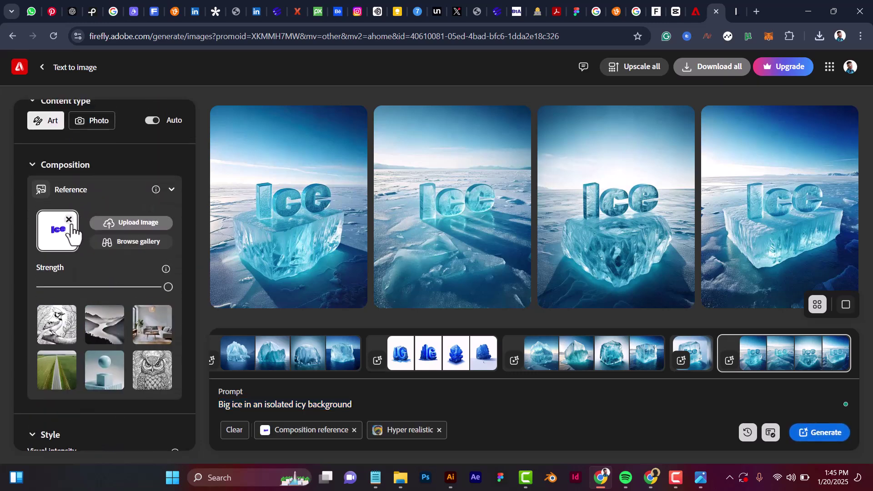
click(69, 207)
Replace the prompt with the copied text "West world man in black".
key(ctrl+z)
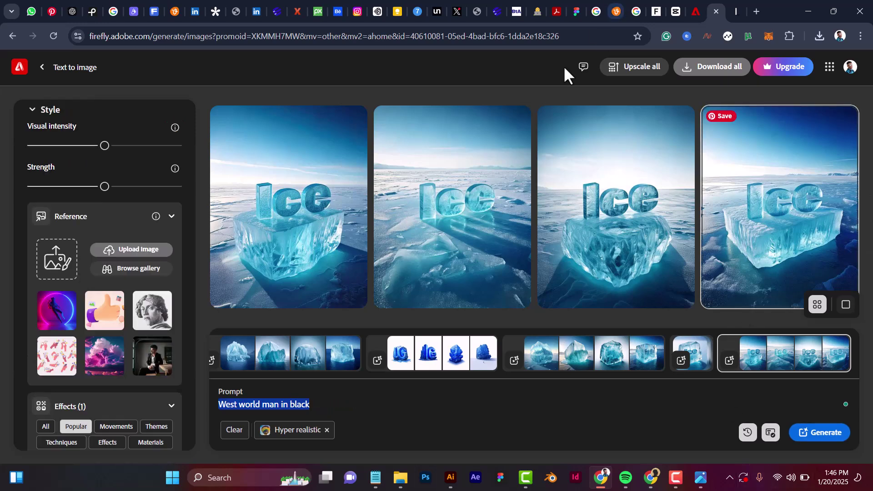
click(327, 394)
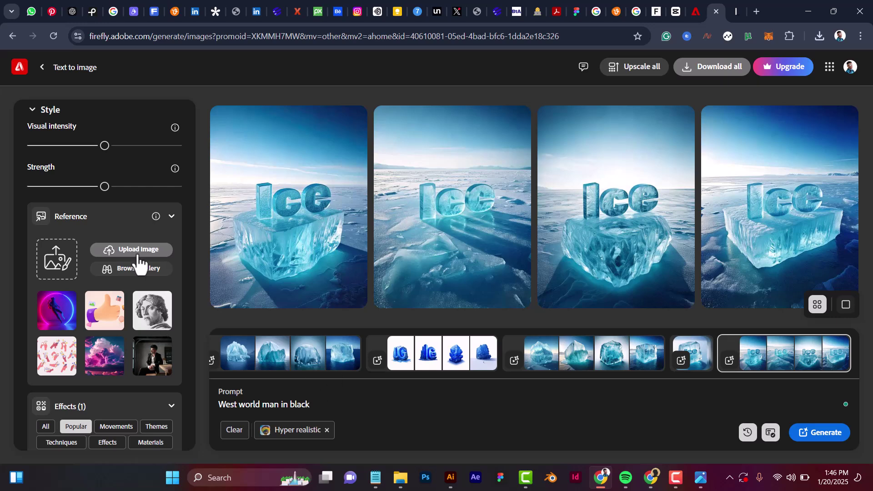
scroll(138, 234, up, 2)
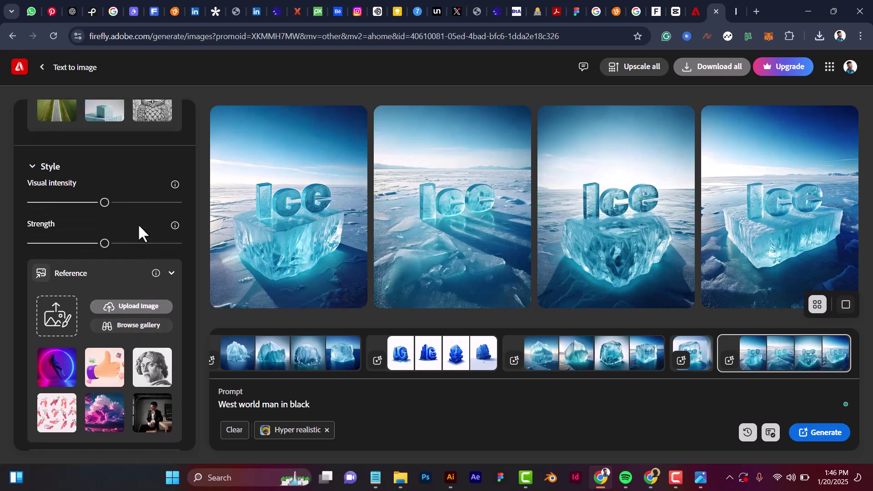
Set the sample pink cloud image as the style reference and upload "west world man in black.webp" as the composition reference.
click(152, 413)
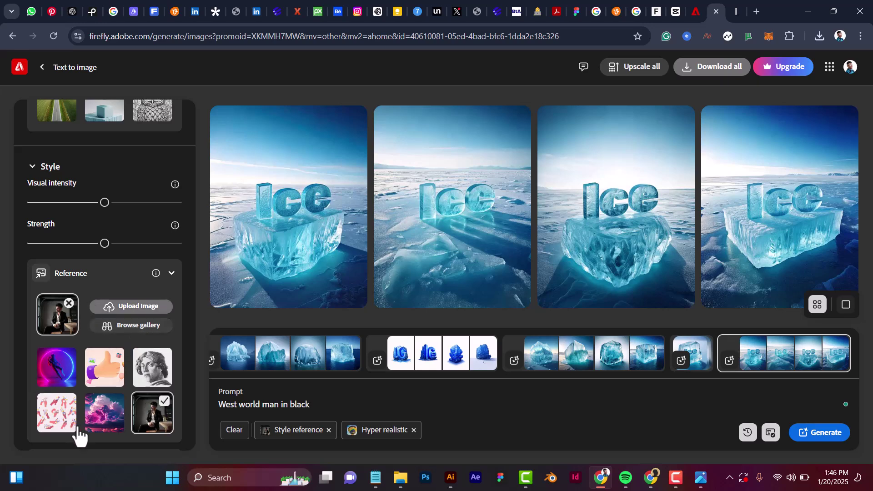
click(119, 414)
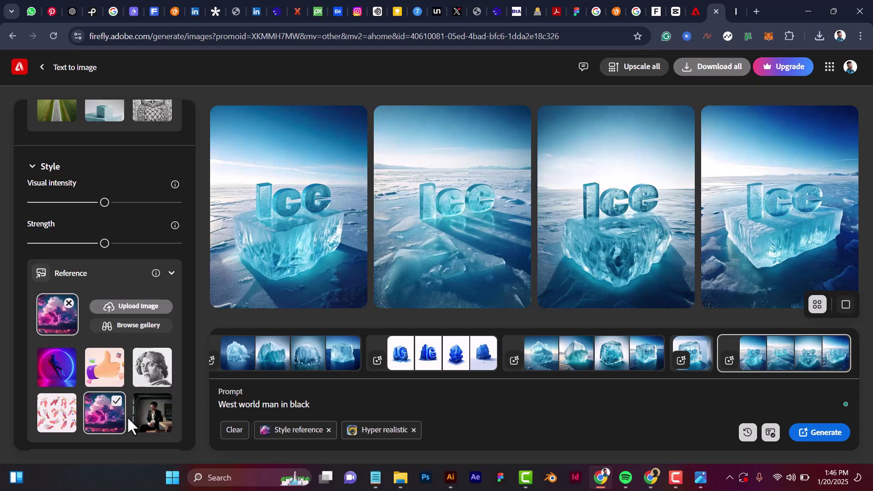
scroll(136, 181, up, 5)
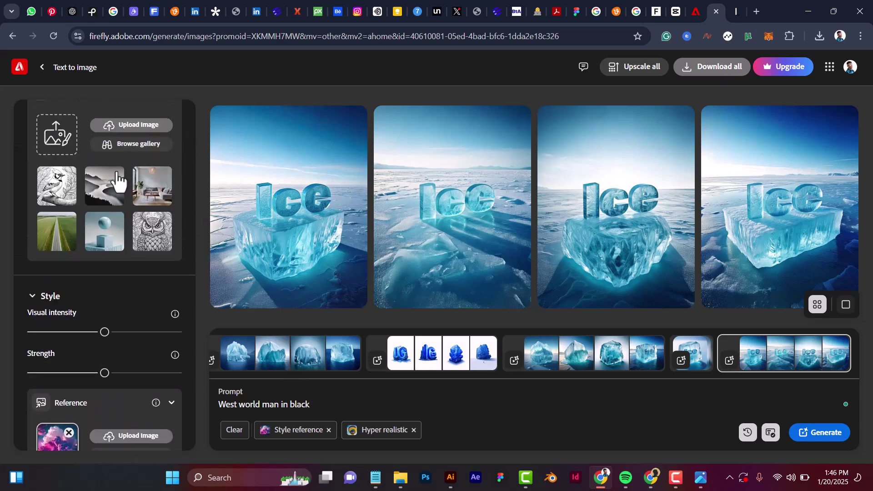
click(58, 233)
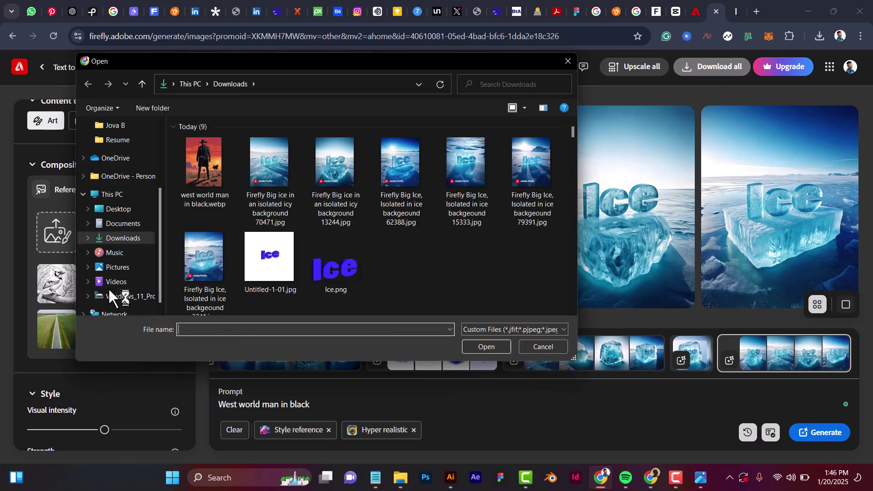
click(188, 173)
click(484, 347)
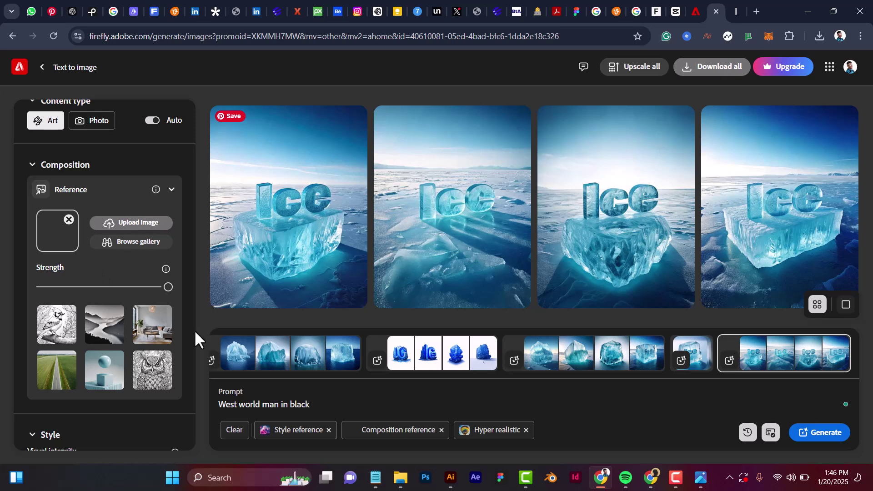
Review the general settings, the composition reference and the style reference chosen for the cowboy image.
scroll(48, 262, down, 2)
scroll(73, 272, down, 5)
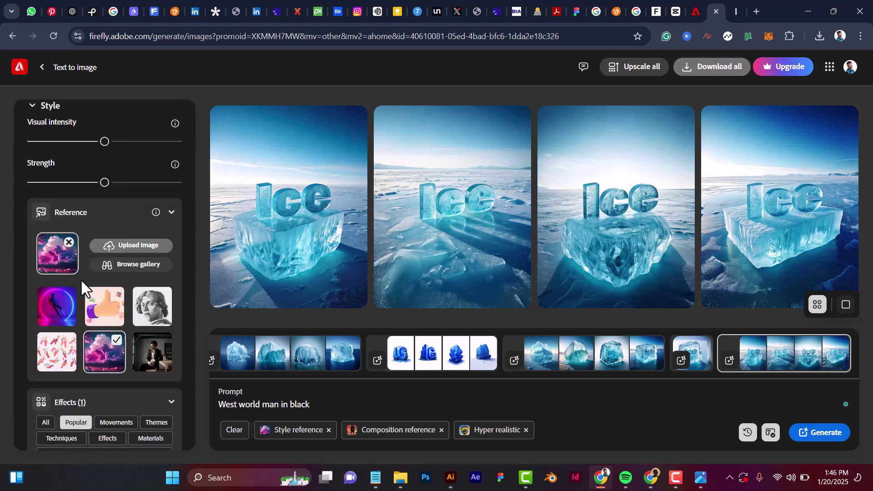
scroll(80, 279, up, 5)
scroll(158, 267, up, 3)
scroll(156, 291, down, 10)
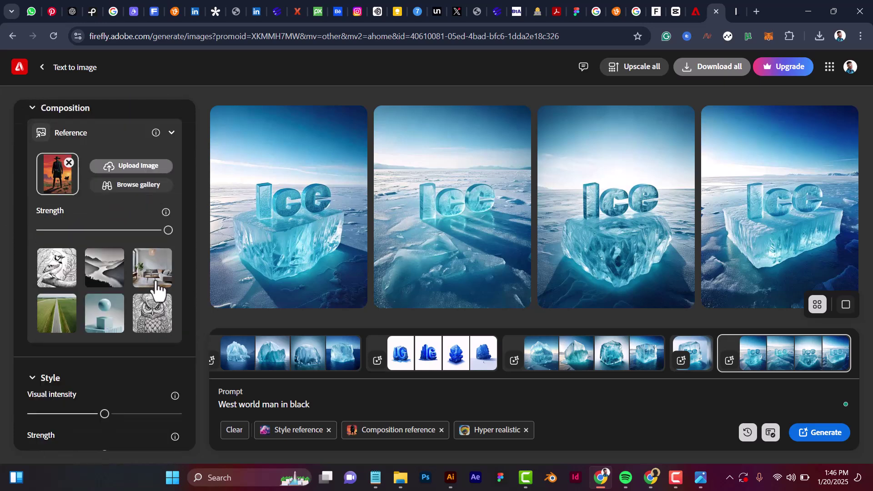
scroll(153, 289, up, 10)
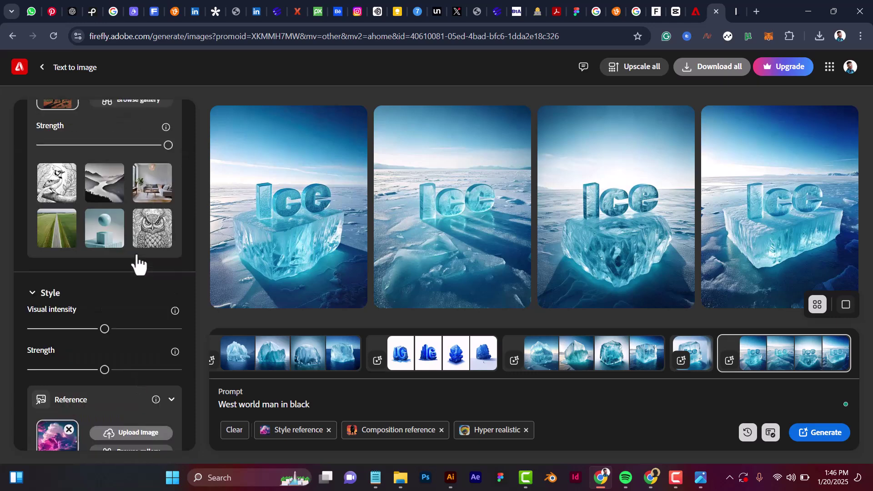
scroll(131, 233, up, 4)
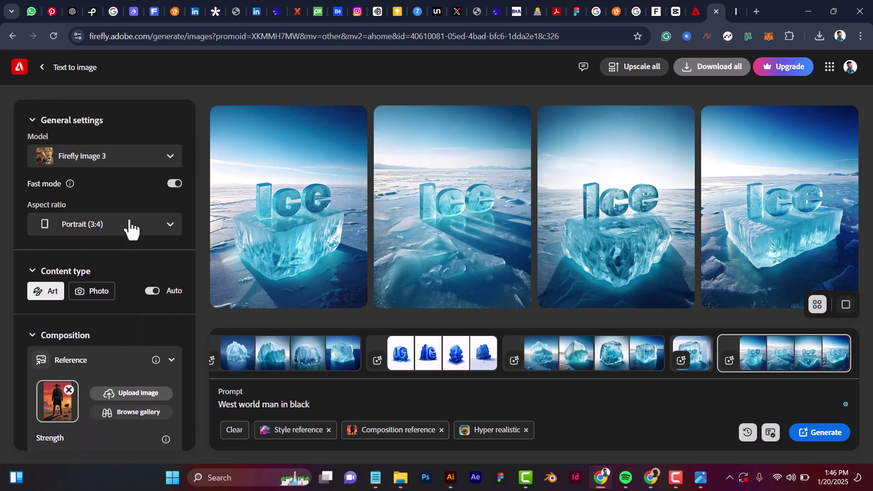
scroll(129, 227, down, 10)
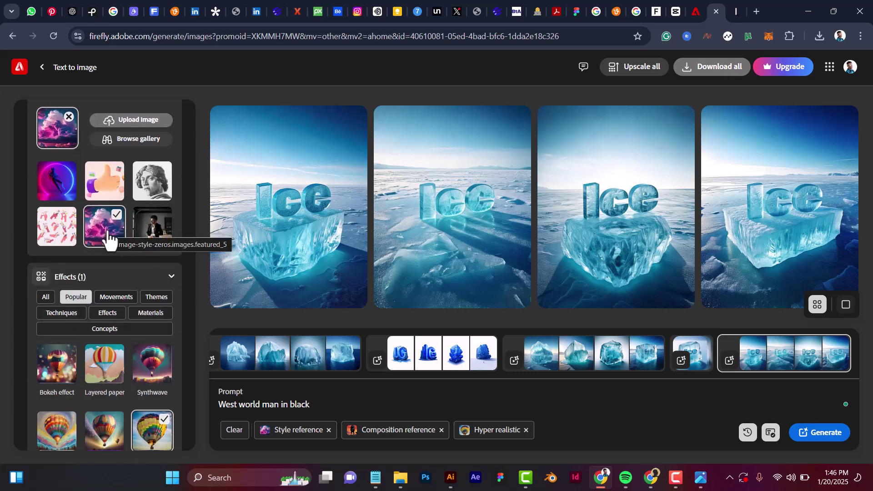
Extend the prompt to the suggested "West world man in black and golden mask with sword" and generate the images.
scroll(111, 235, up, 1)
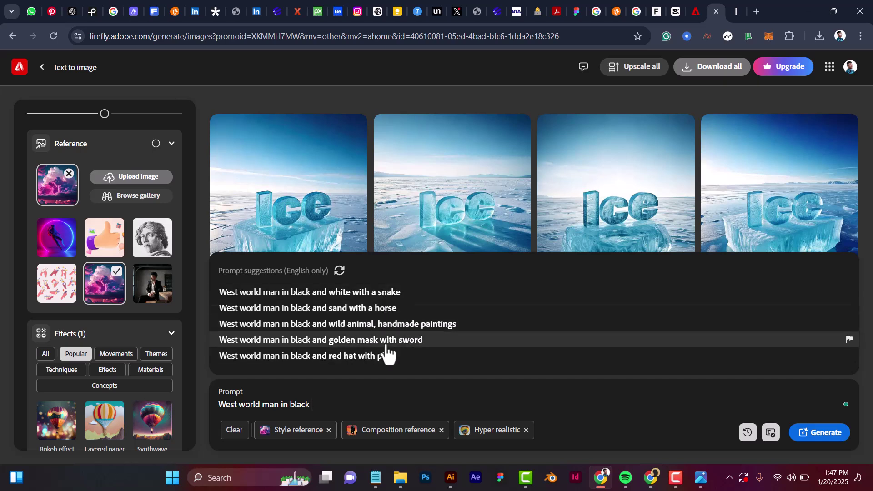
click(410, 345)
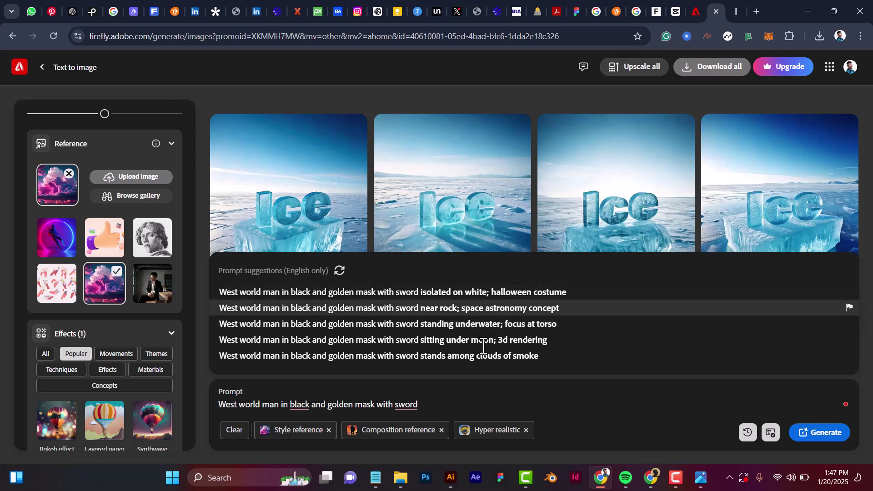
click(810, 425)
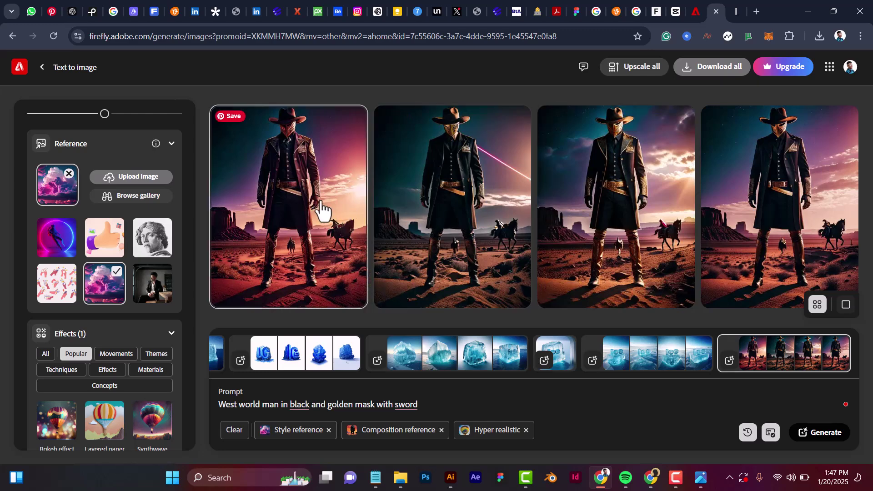
Enlarge the first generated cowboy image and compare it with the original man in black on Lexica.
click(241, 257)
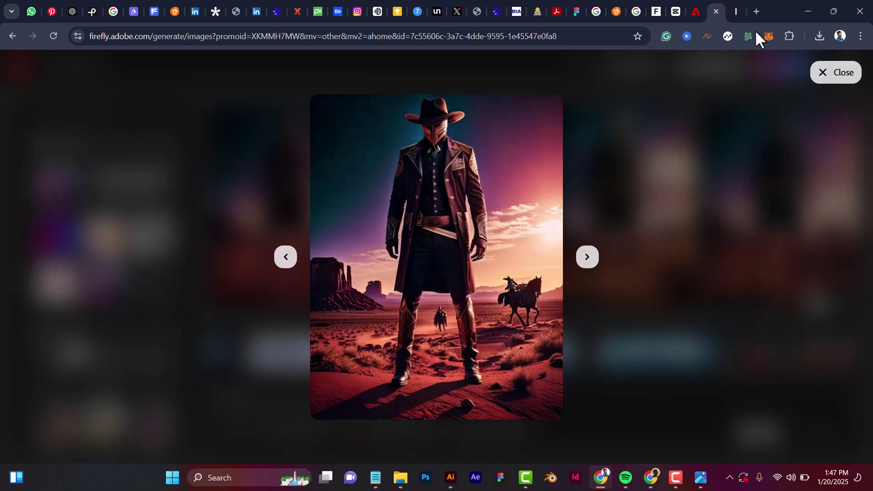
click(735, 13)
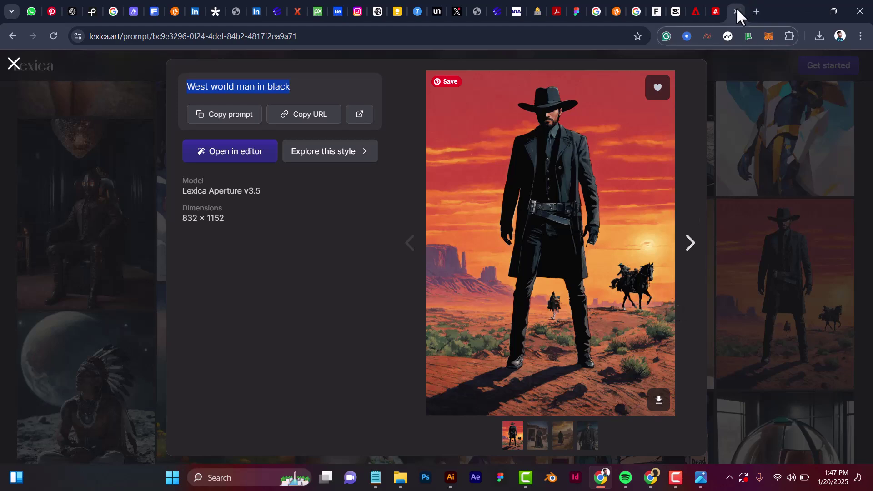
click(713, 16)
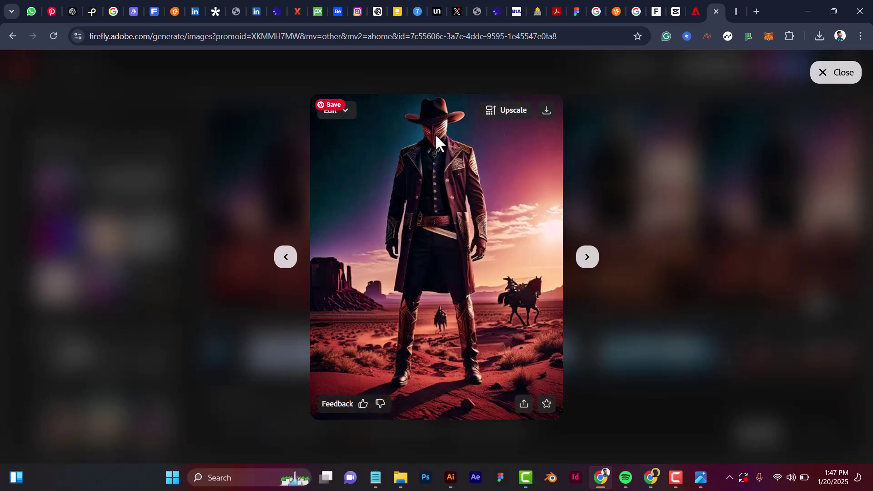
click(732, 15)
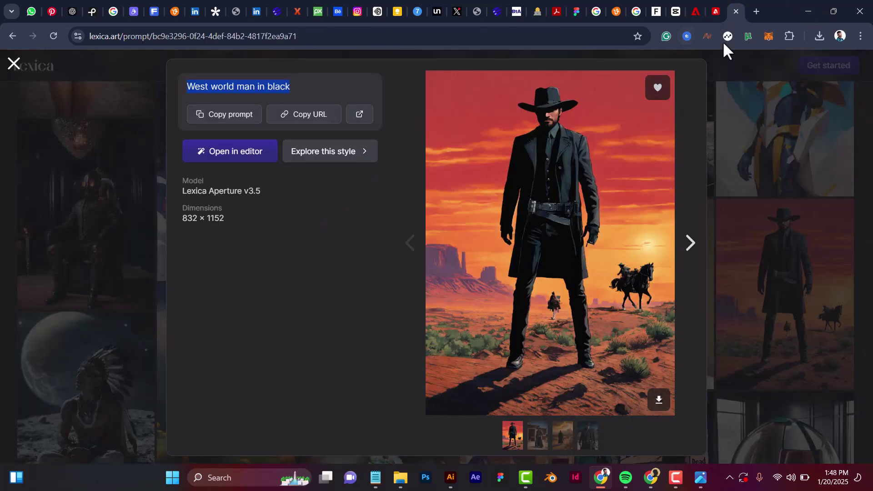
click(715, 17)
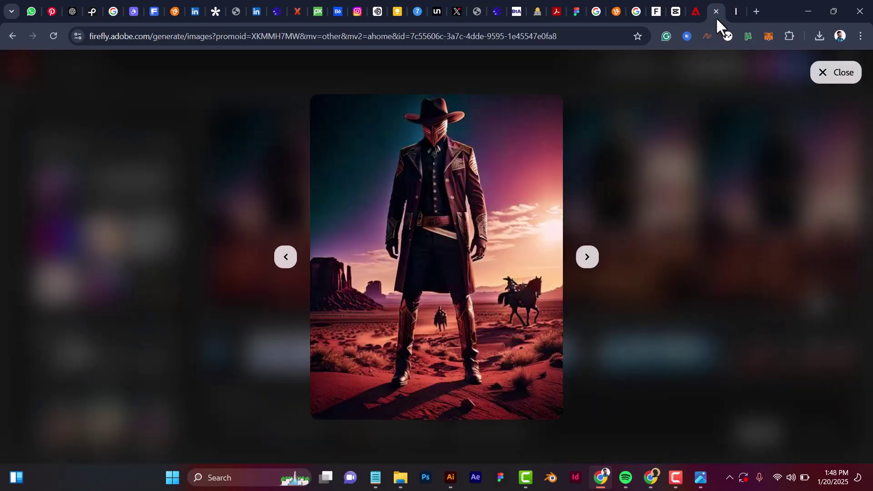
mouse_move(484, 164)
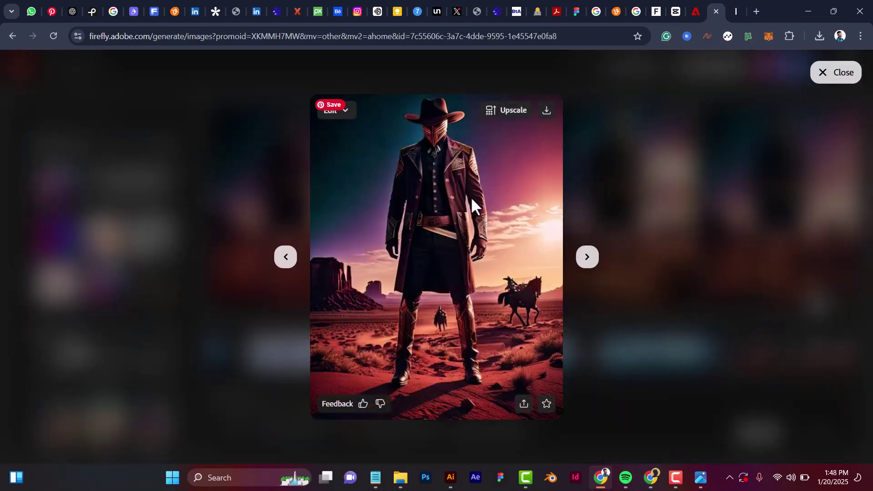
Browse through the other generated masked cowboy variations at enlarged size and close the preview.
click(588, 257)
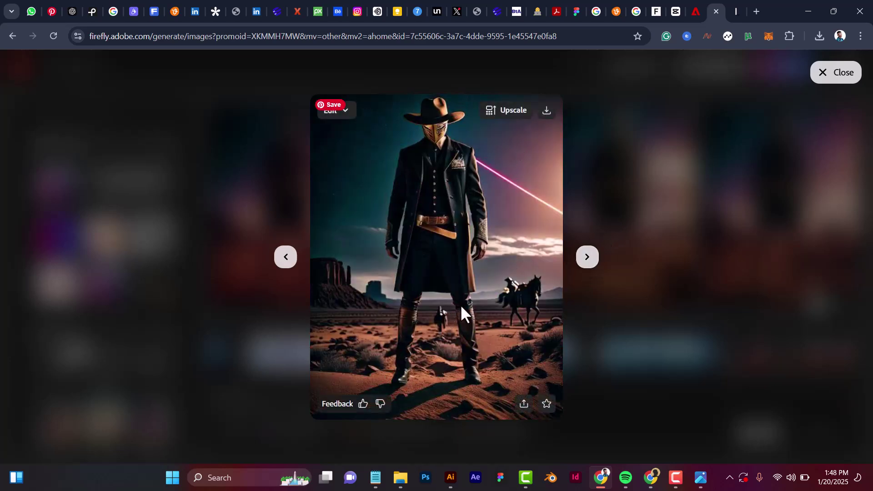
click(588, 257)
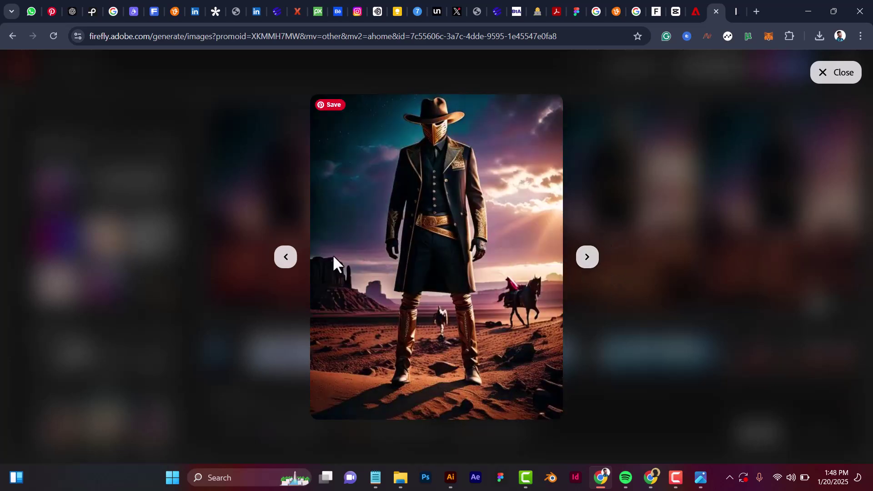
click(587, 257)
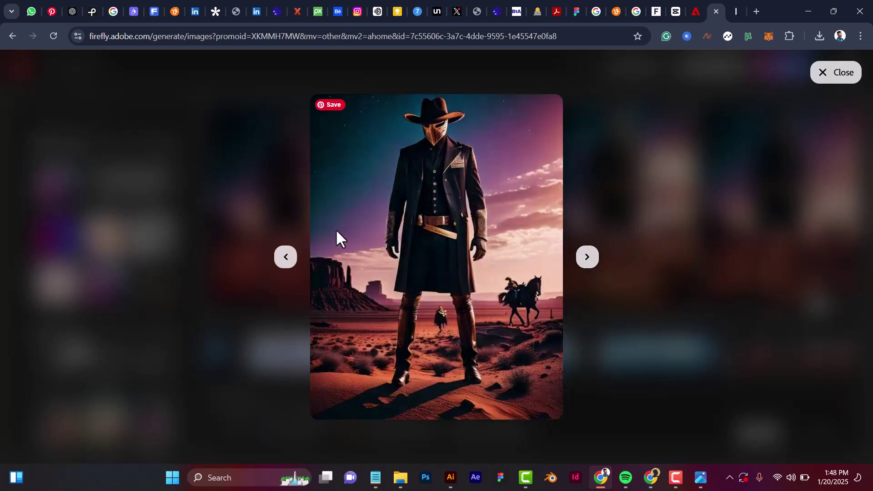
click(586, 258)
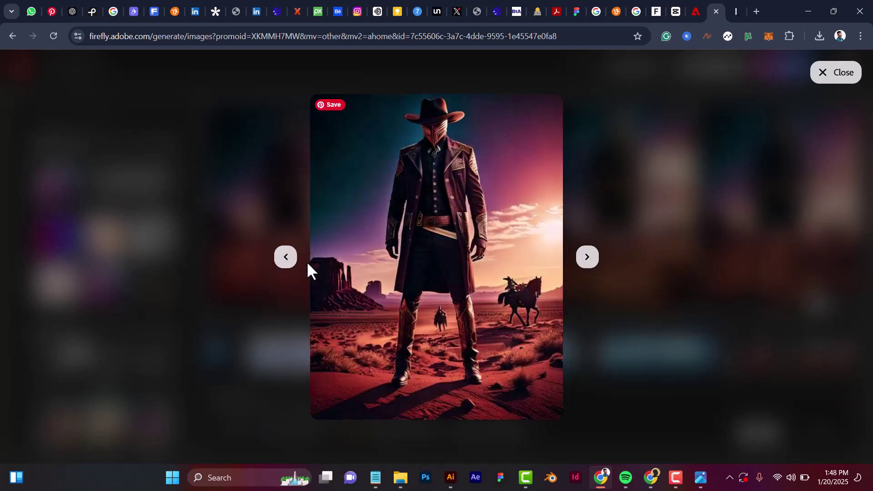
click(284, 263)
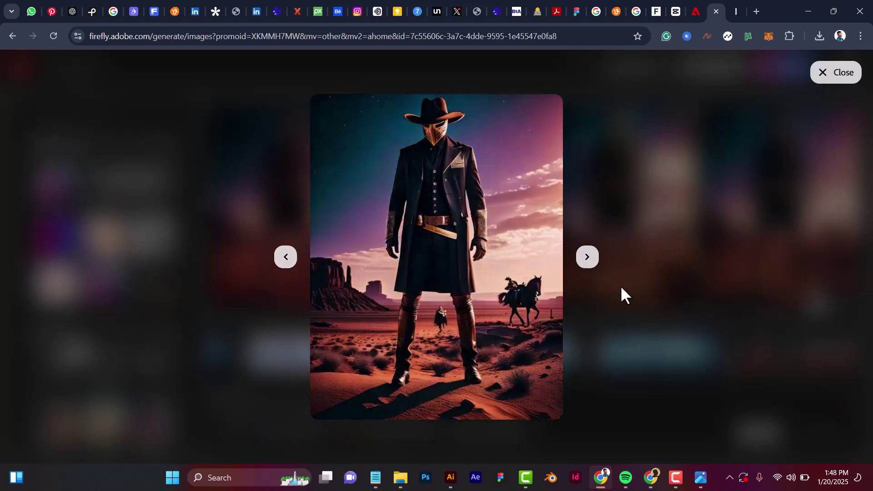
click(671, 212)
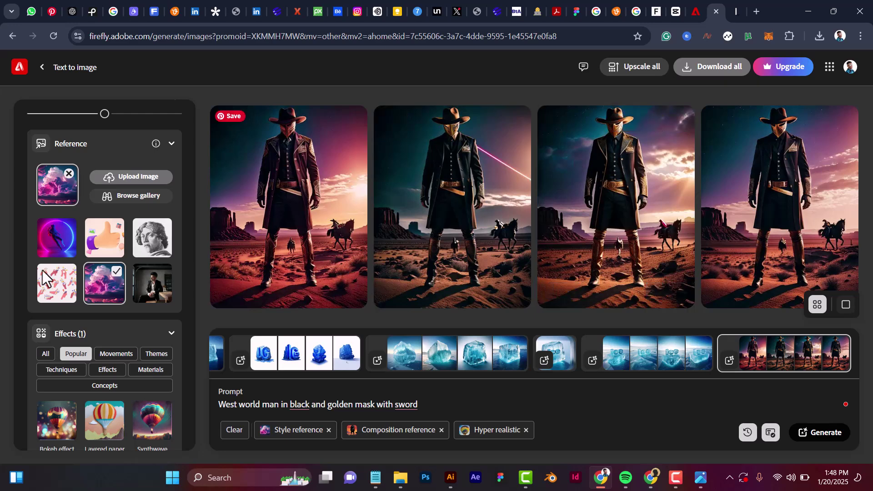
Look over the effects, color and tone, lighting, camera angle and general settings used for the generated images.
scroll(150, 260, down, 5)
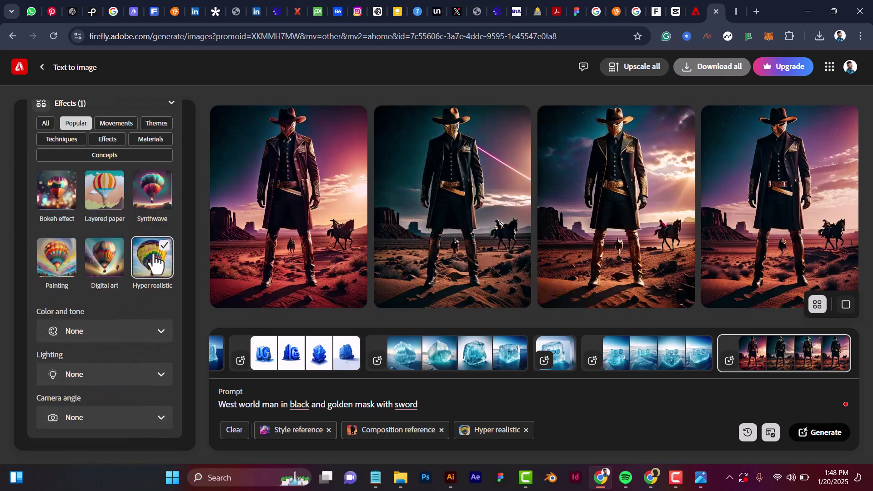
scroll(150, 254, up, 5)
scroll(146, 237, up, 8)
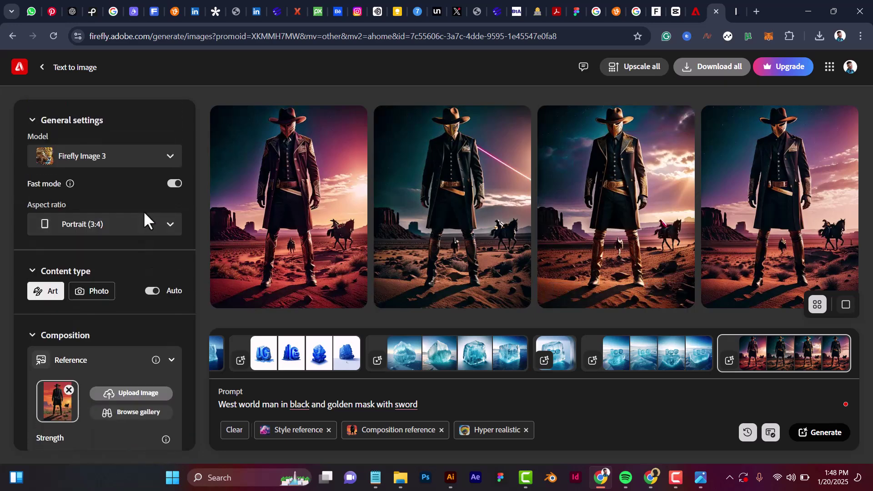